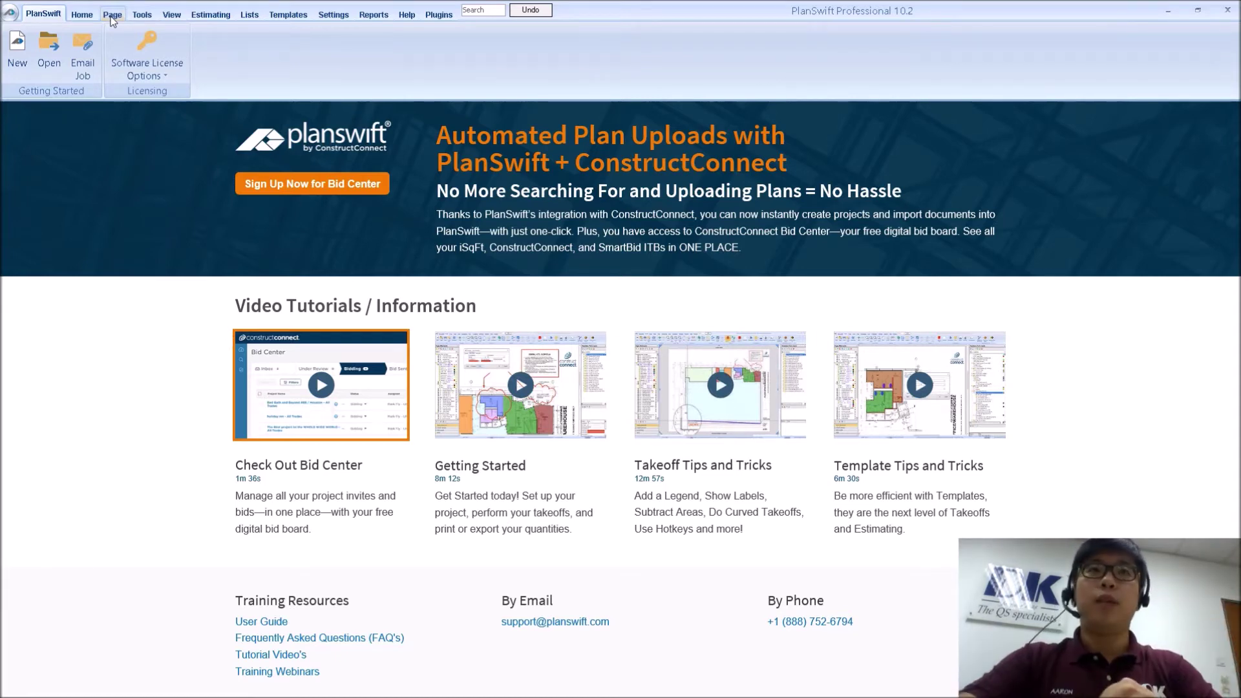
# Open Job1 from Recent Documents and select the SB5 takeoff on Canopy Plan
pyautogui.click(9, 13)
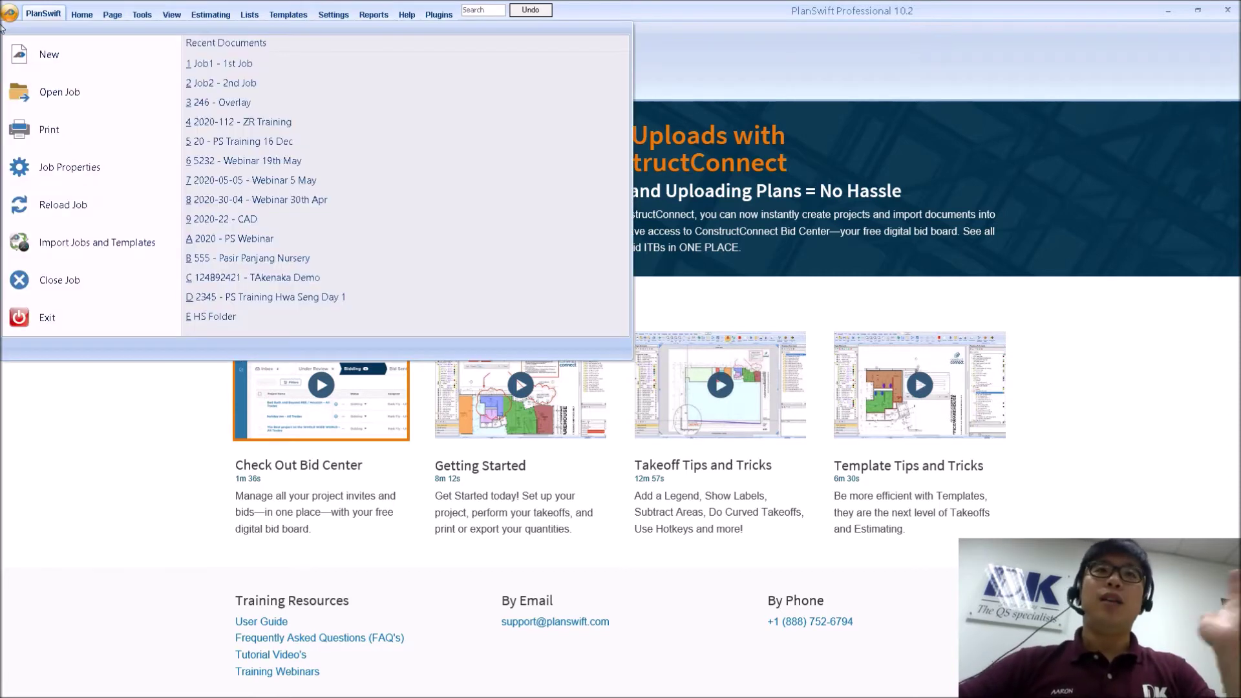
pyautogui.click(249, 67)
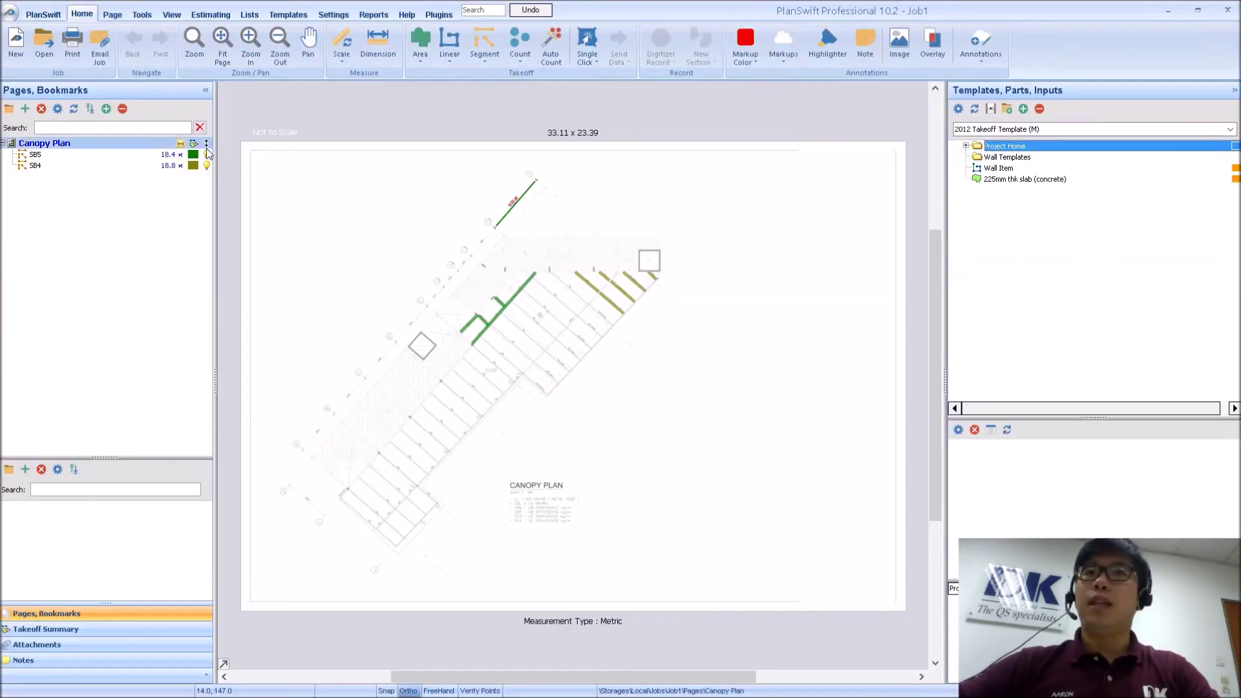
pyautogui.click(107, 157)
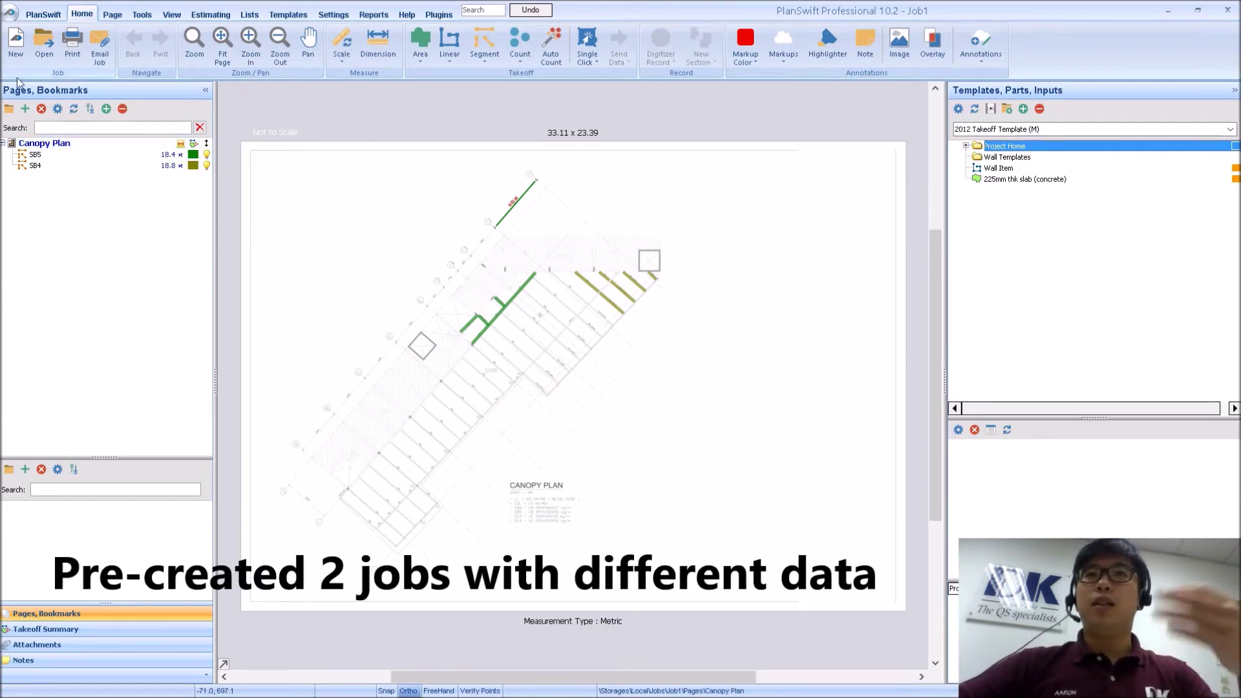
# Open Job2 from Recent Documents to show its Archi Floor Plan, then return to the start page
pyautogui.click(12, 13)
pyautogui.click(223, 80)
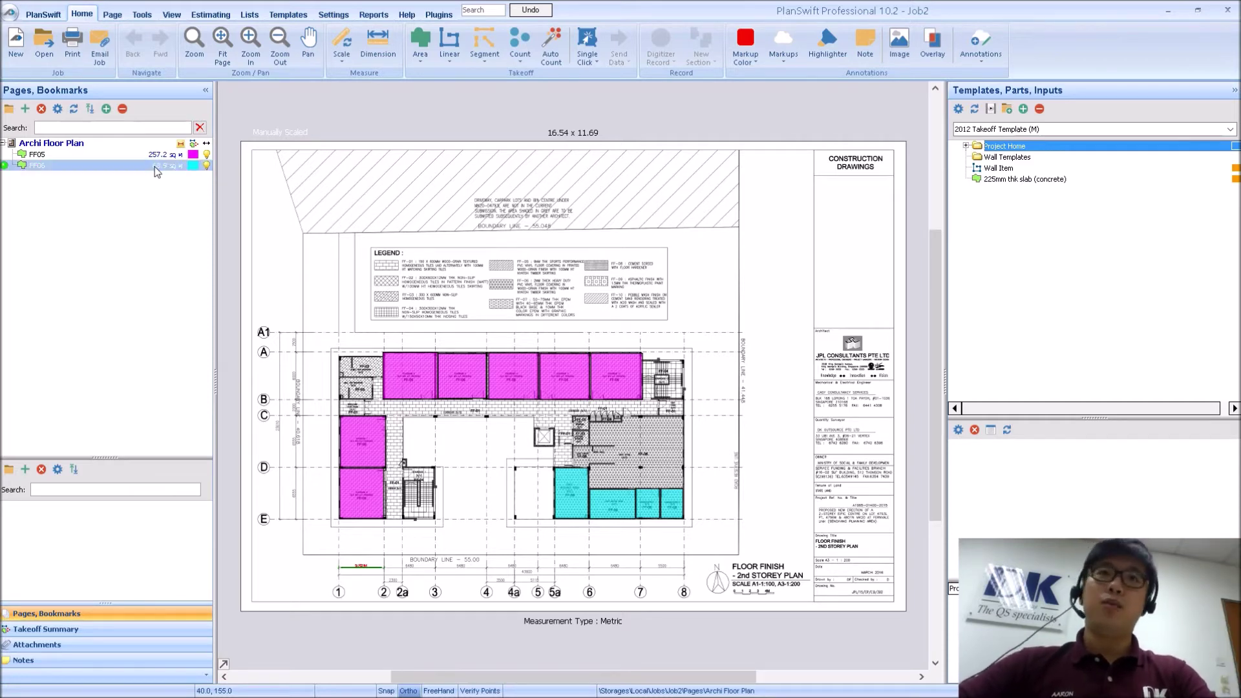
pyautogui.click(42, 15)
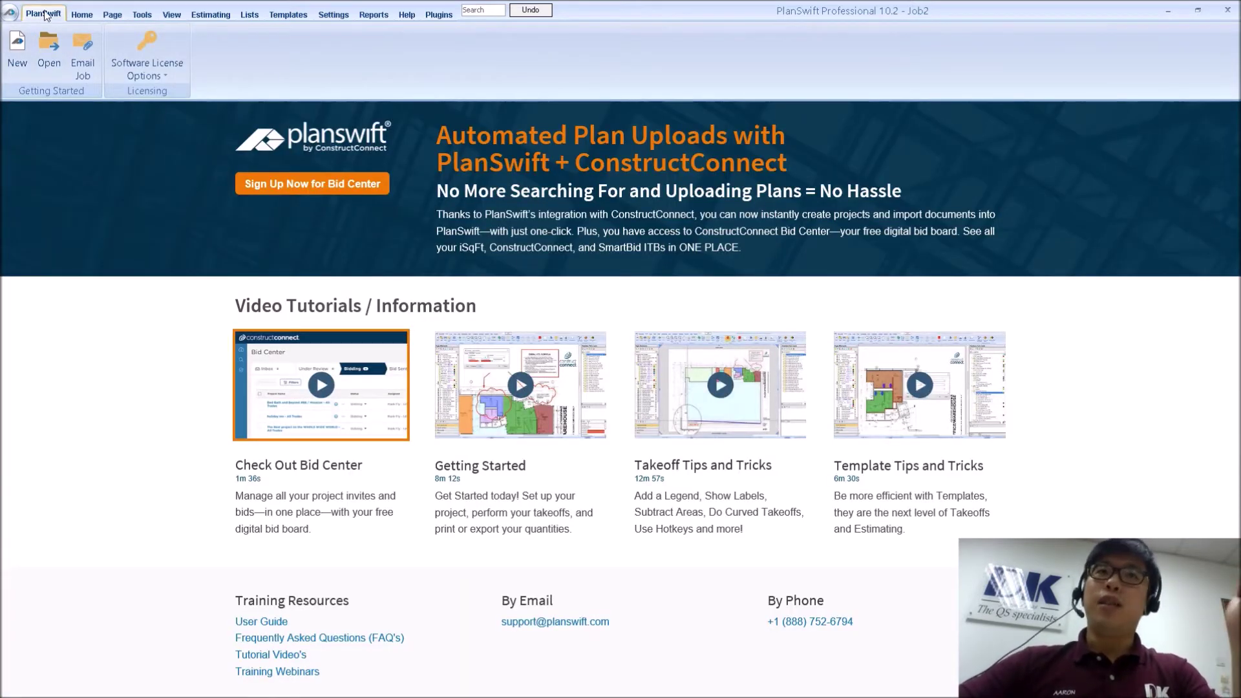
# Create job Job3 described as '3rd Job', with no plan images and default convert settings
pyautogui.click(19, 46)
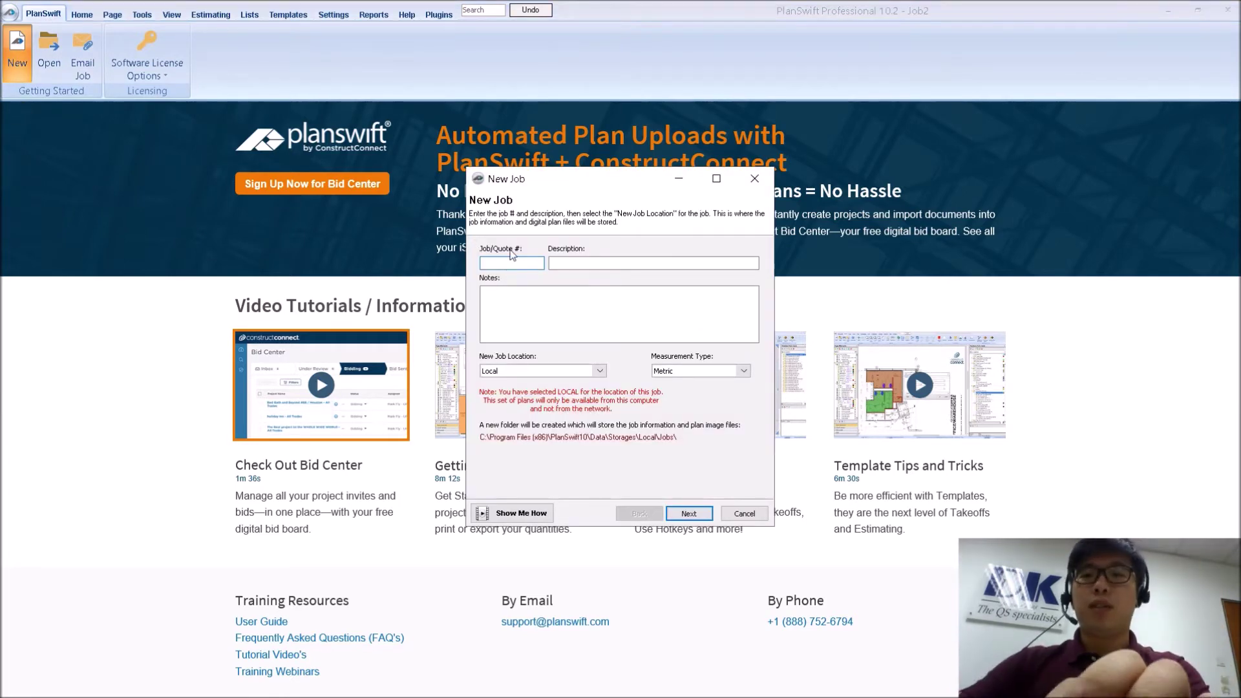
pyautogui.write('Job3')
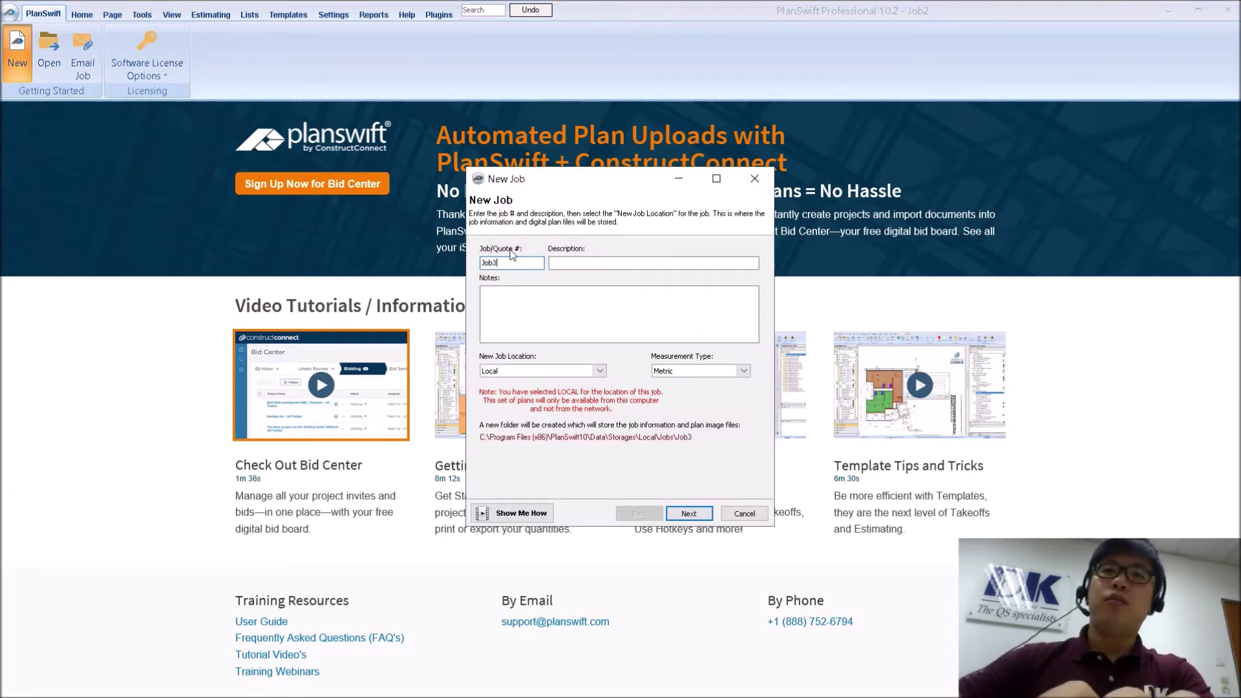
pyautogui.click(652, 264)
pyautogui.write('3rd Job')
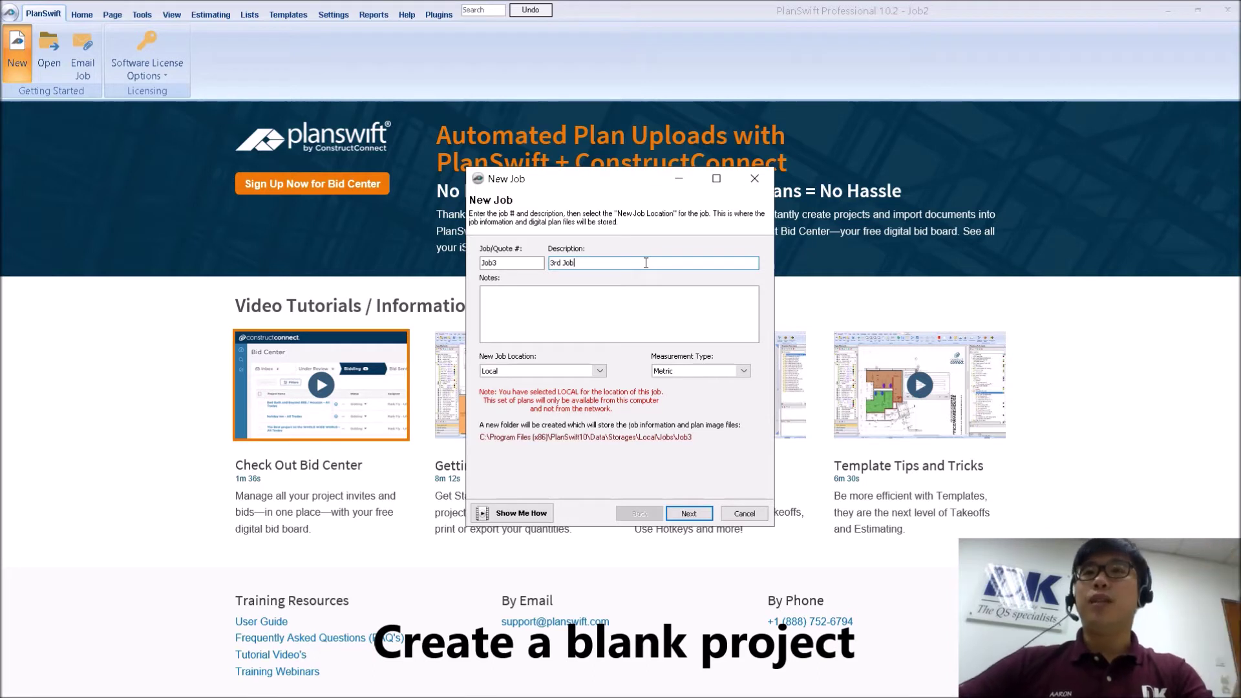
pyautogui.click(701, 514)
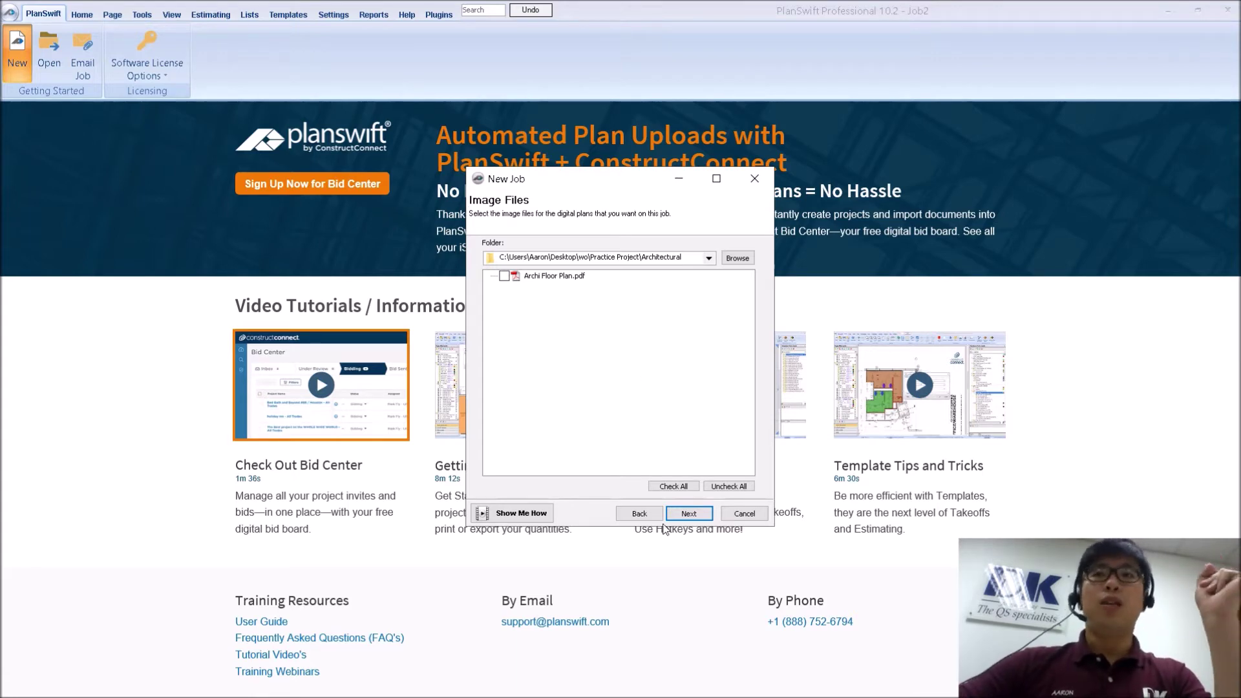
pyautogui.click(690, 521)
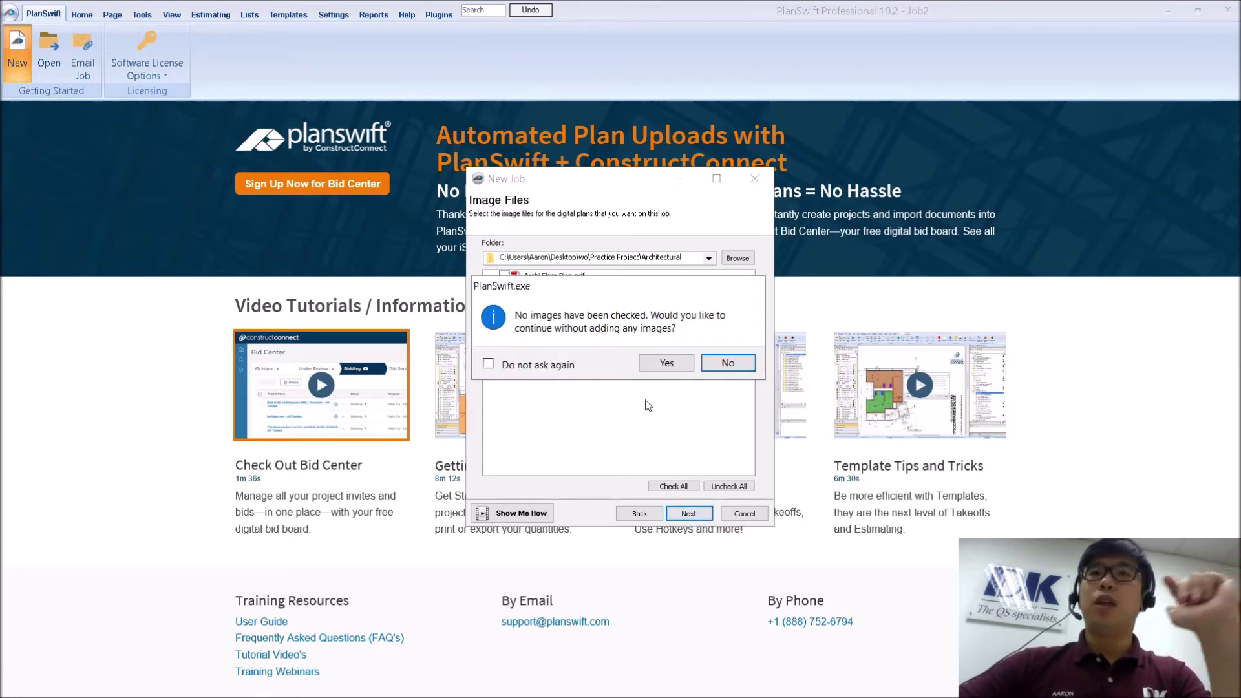
pyautogui.click(666, 364)
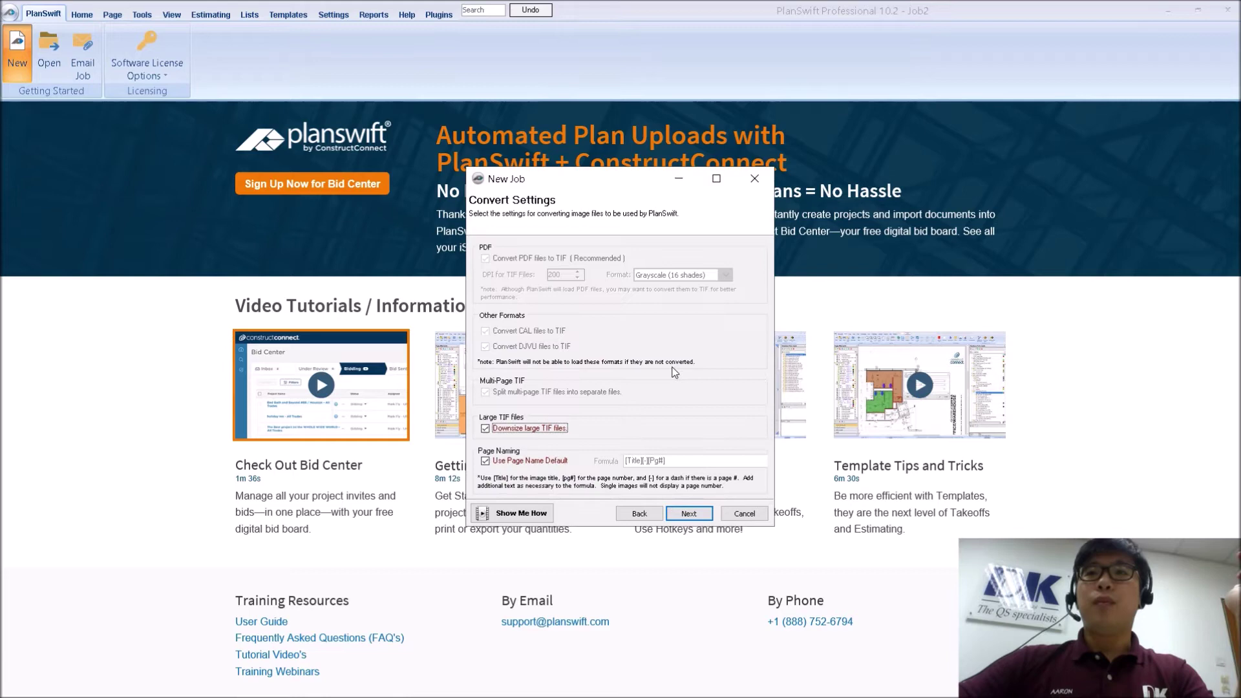
pyautogui.click(687, 514)
pyautogui.click(689, 515)
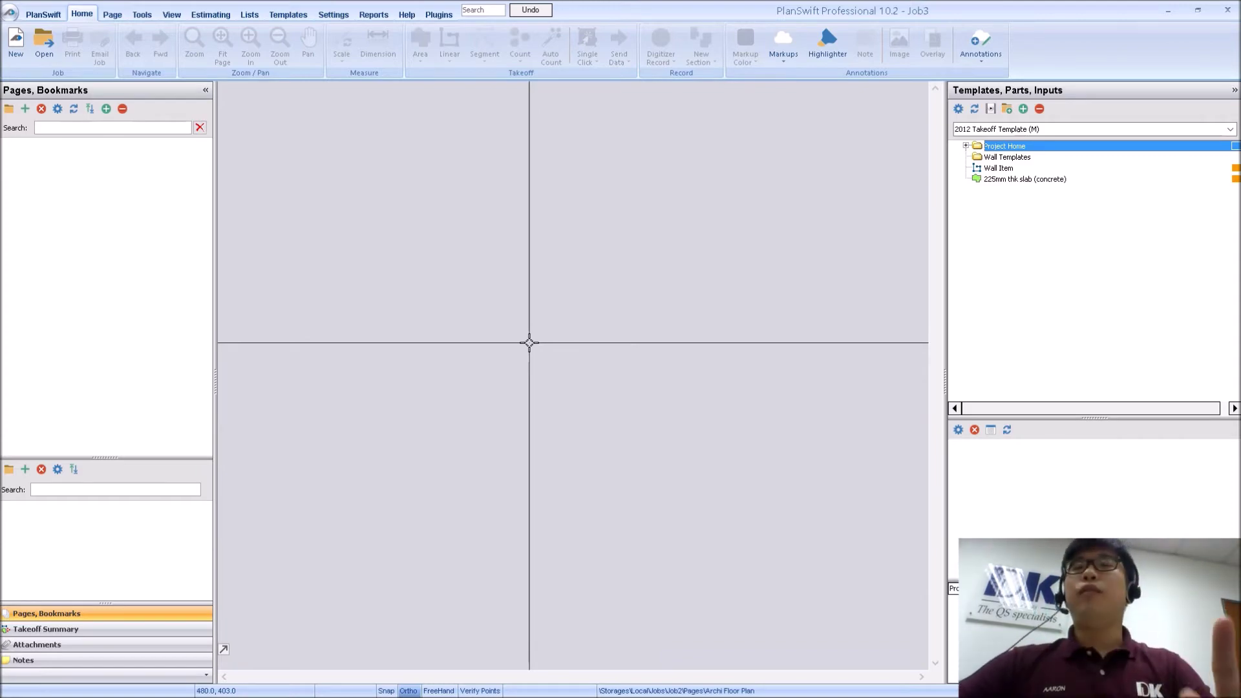
# Bring up File Explorer and open the Program Files (x86) folder
pyautogui.click(102, 695)
pyautogui.click(393, 411)
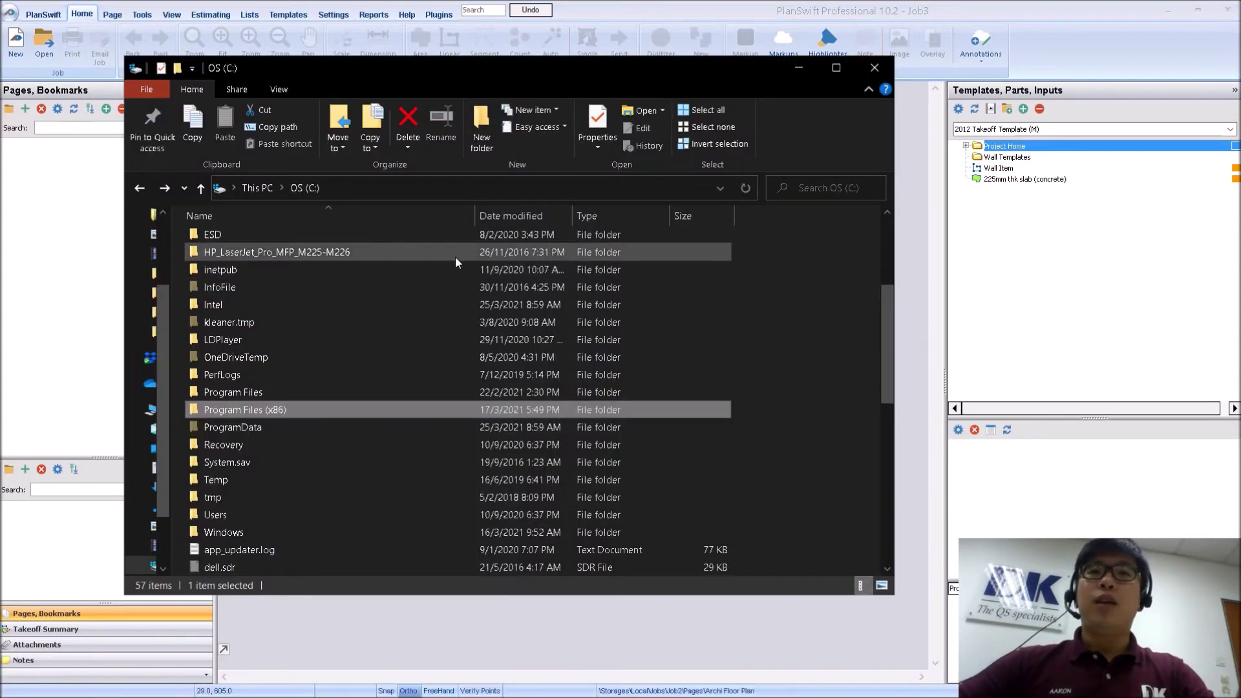
pyautogui.moveTo(290, 72); pyautogui.dragTo(387, 83)
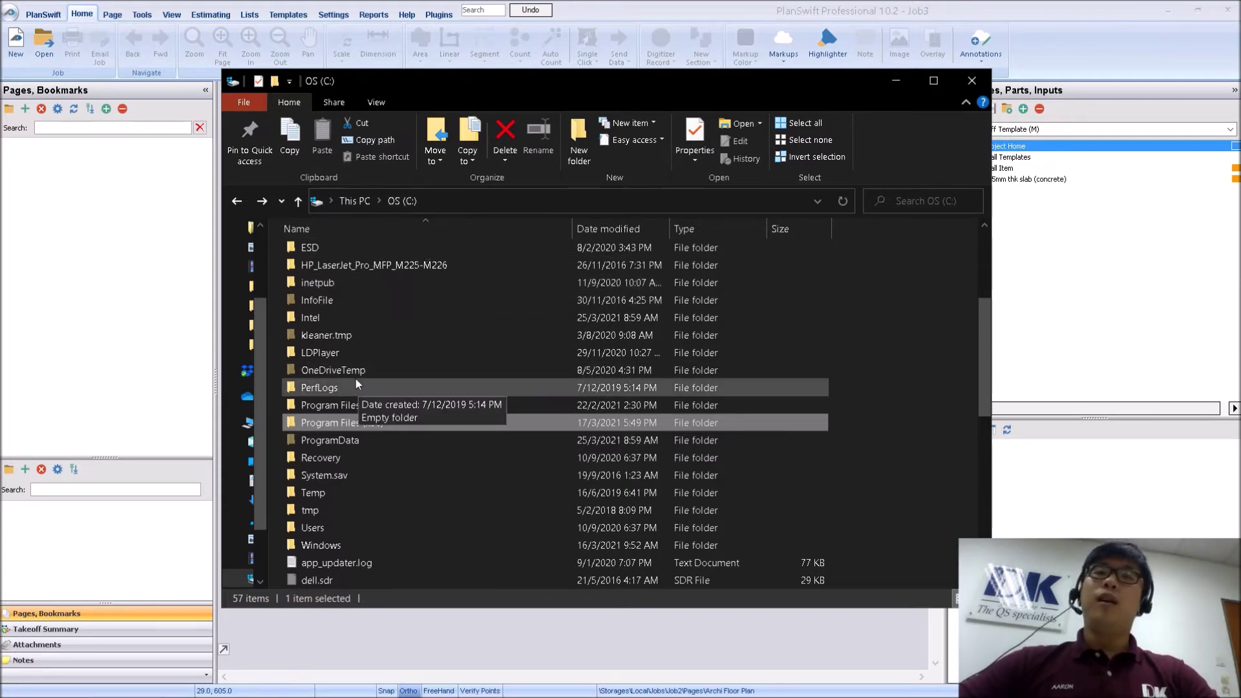
pyautogui.click(369, 424)
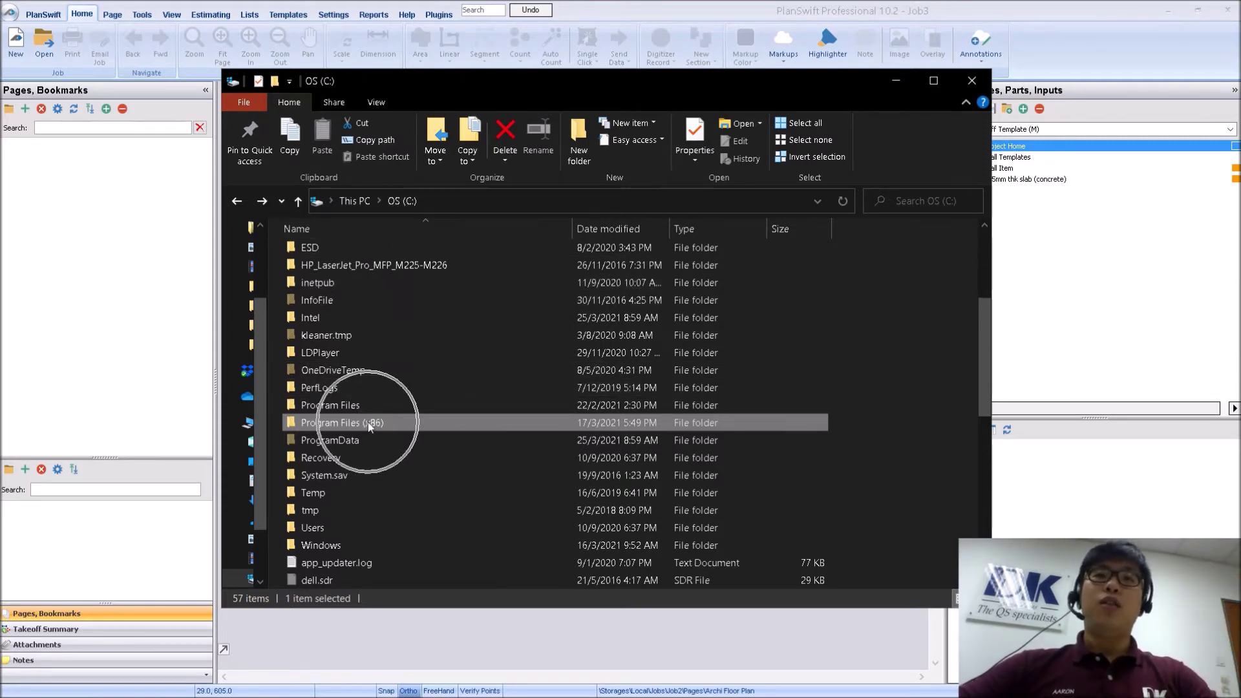
pyautogui.doubleClick(367, 422)
# Browse to PlanSwift10\Data\Storages\Local\Jobs and select the Job3 folder
pyautogui.scroll(-15, 371, 357)
pyautogui.click(340, 252)
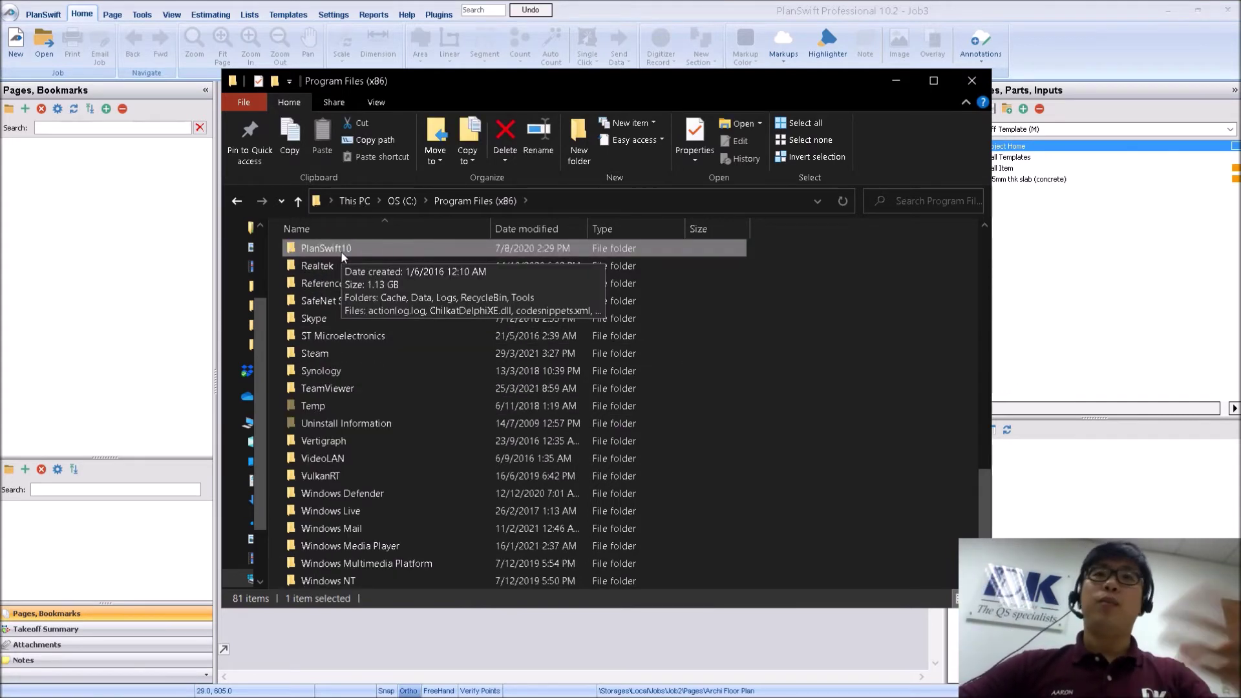
pyautogui.doubleClick(343, 251)
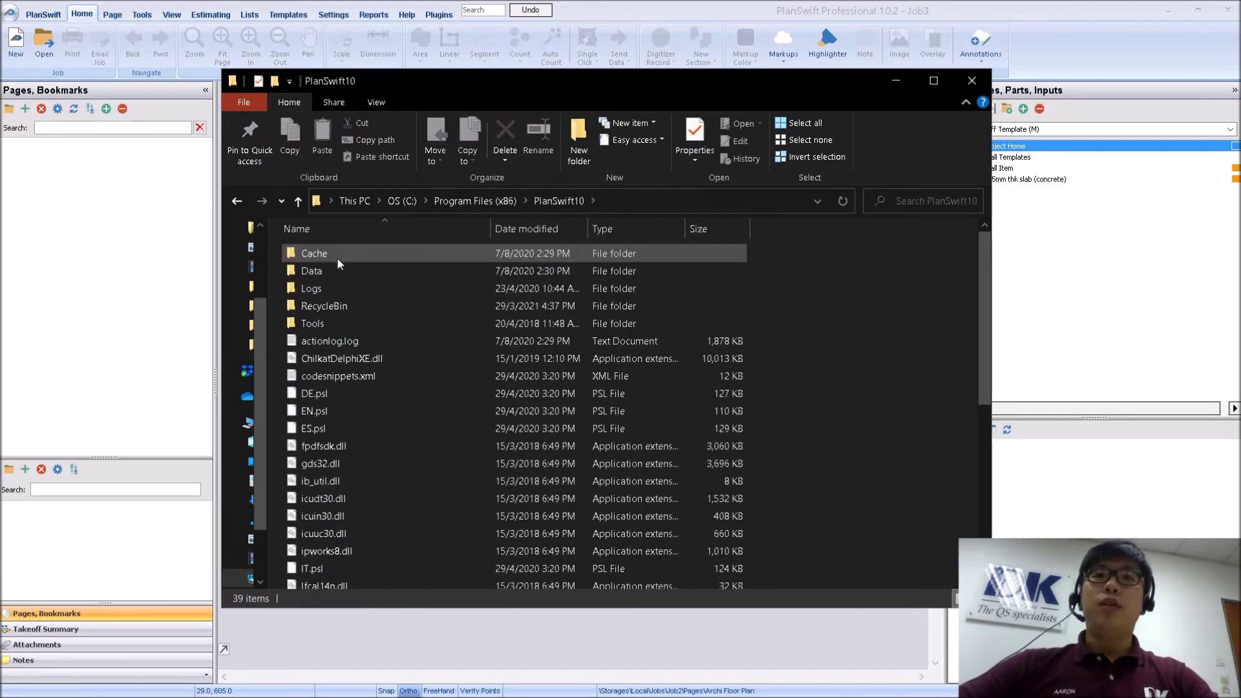
pyautogui.doubleClick(331, 275)
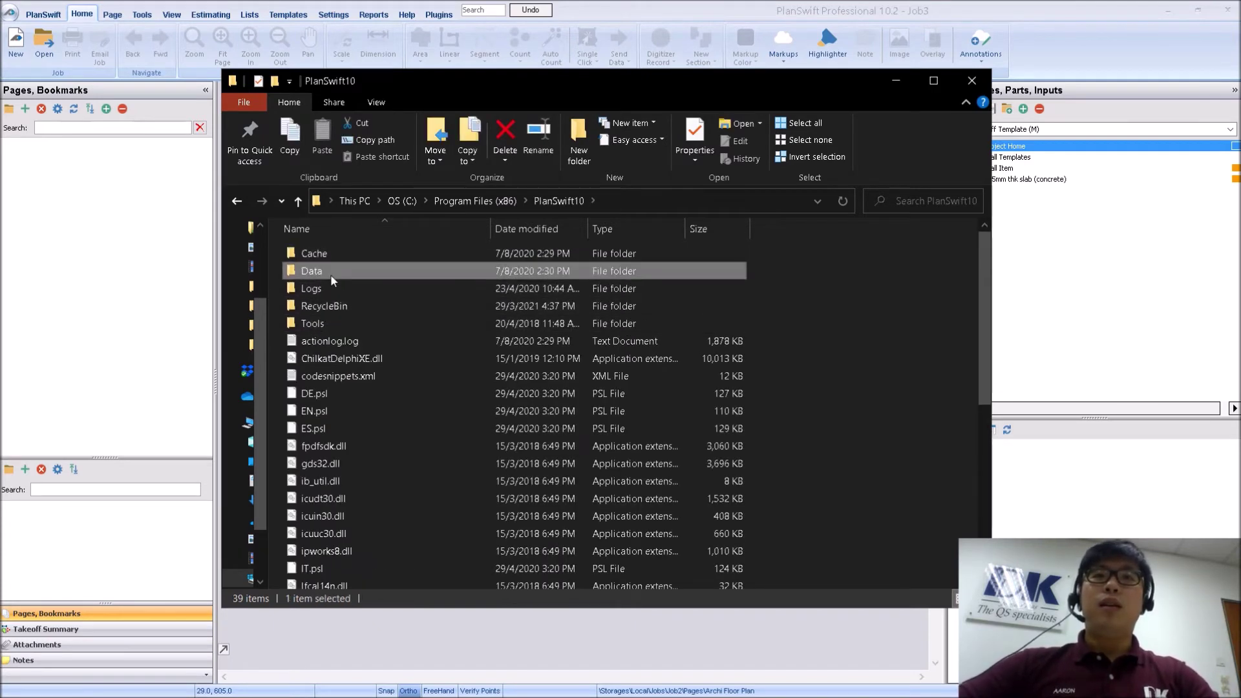
pyautogui.click(315, 448)
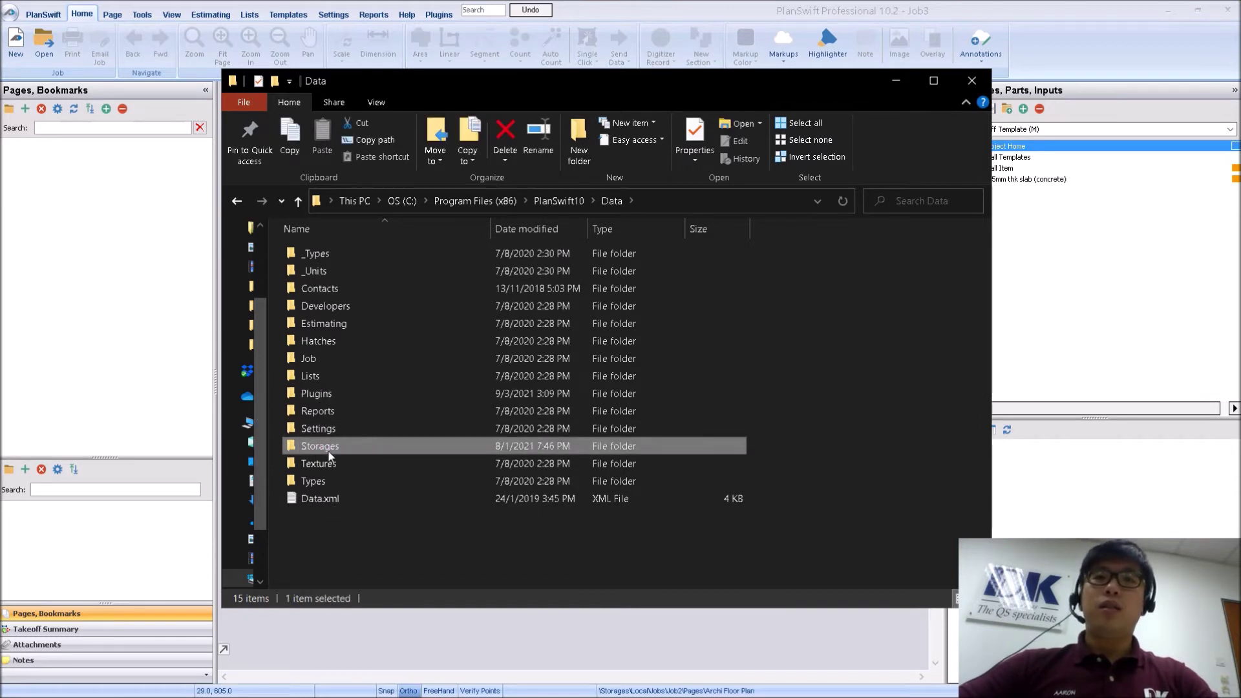
pyautogui.doubleClick(328, 450)
pyautogui.doubleClick(333, 250)
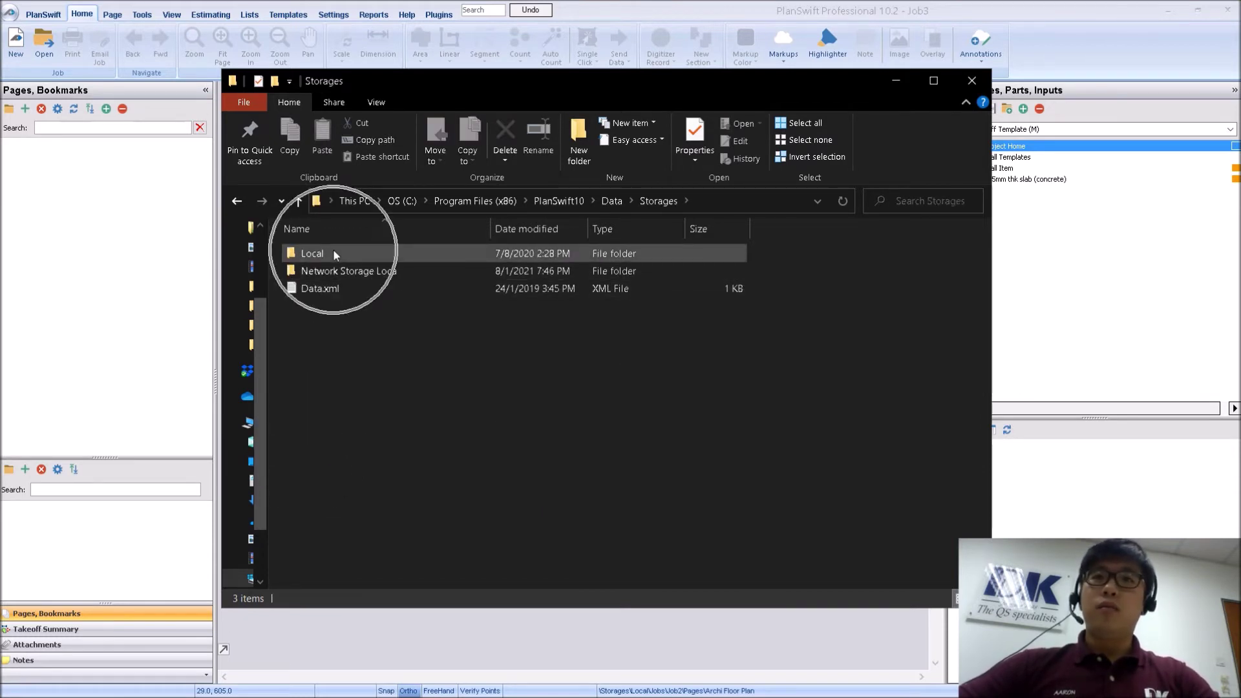
pyautogui.doubleClick(334, 253)
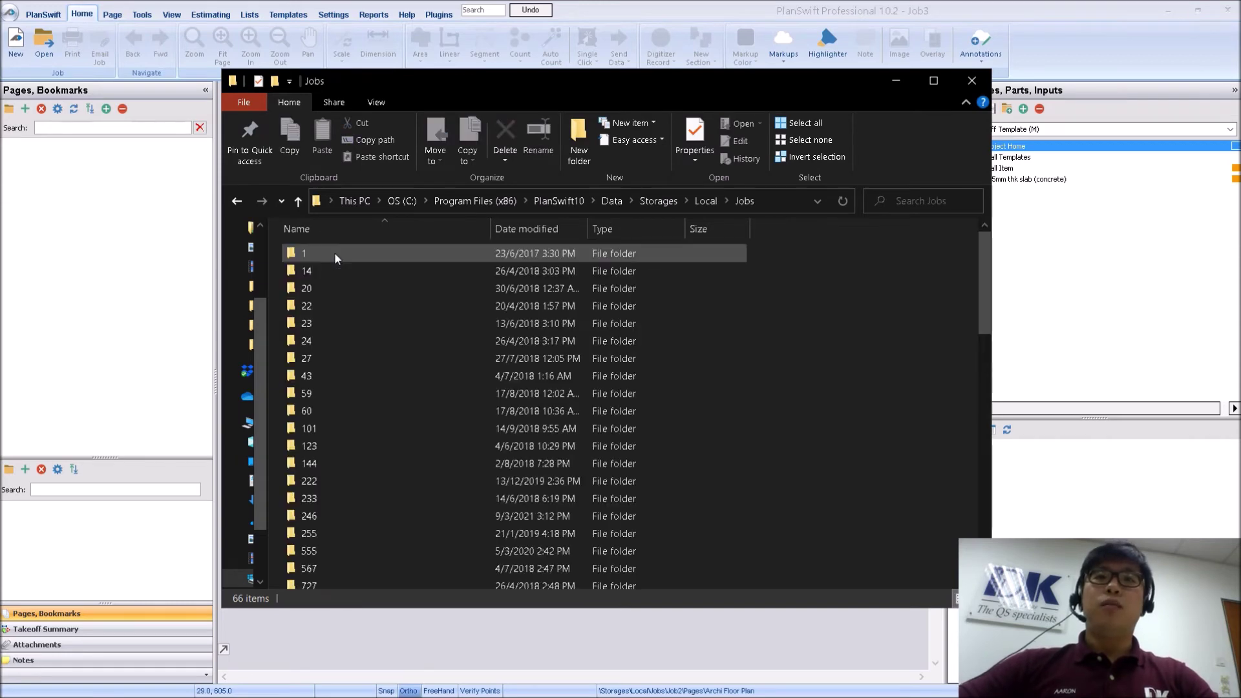
pyautogui.click(429, 403)
pyautogui.scroll(-15, 432, 405)
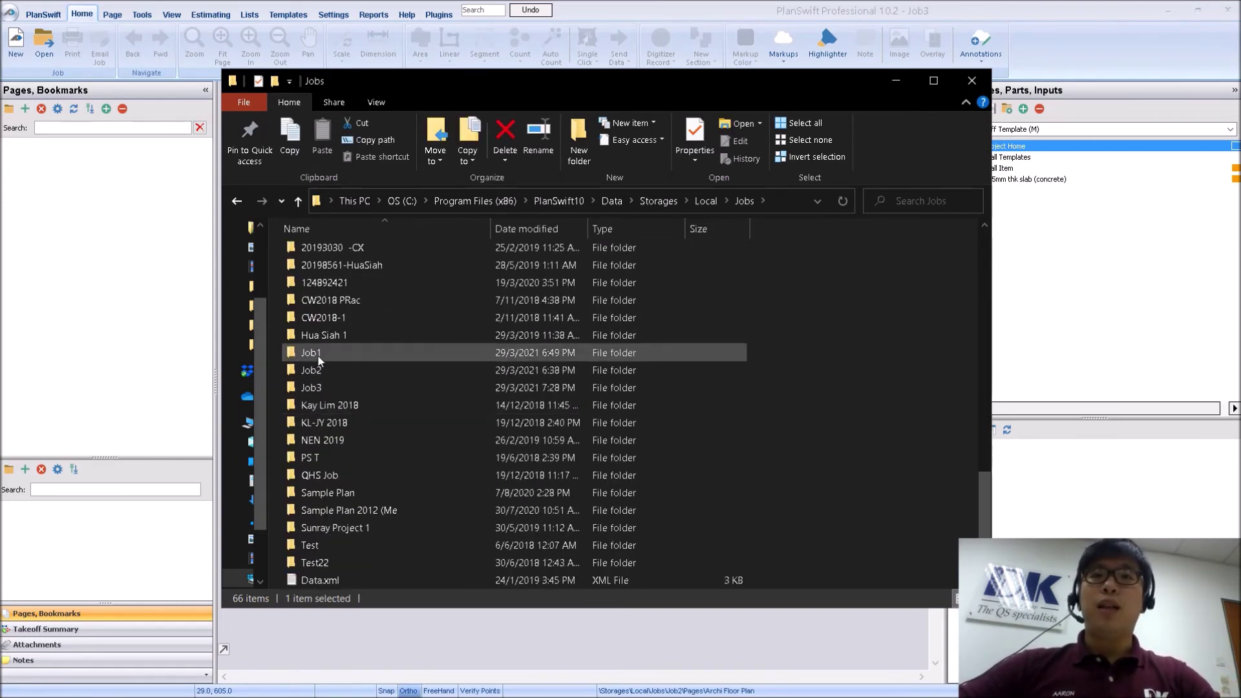
pyautogui.click(319, 387)
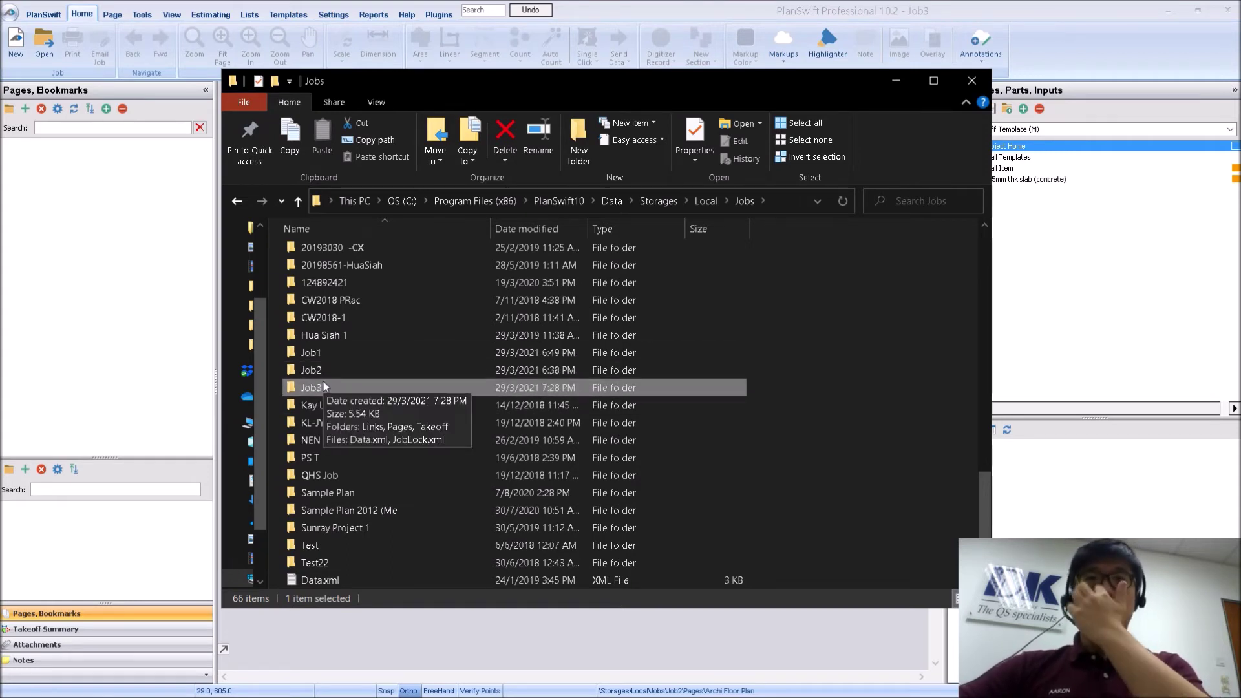
# Open Job3 in its own window and arrange it beside the Job1 folder window
pyautogui.rightClick(317, 385)
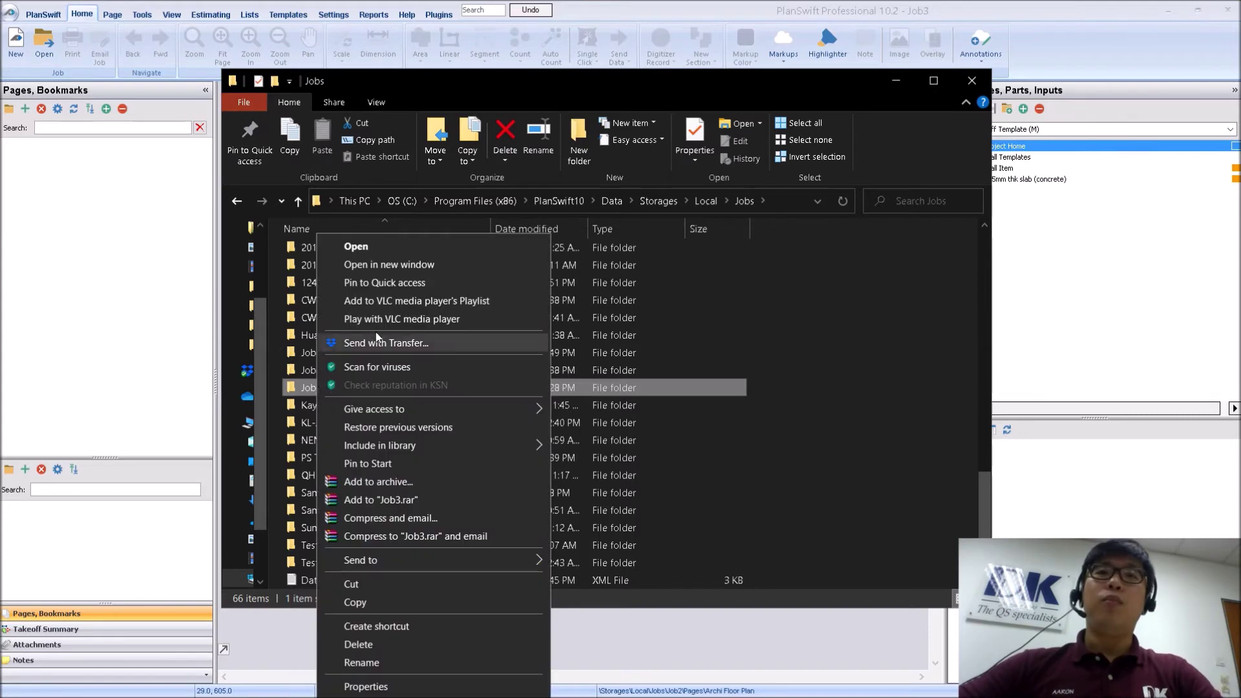
pyautogui.click(409, 266)
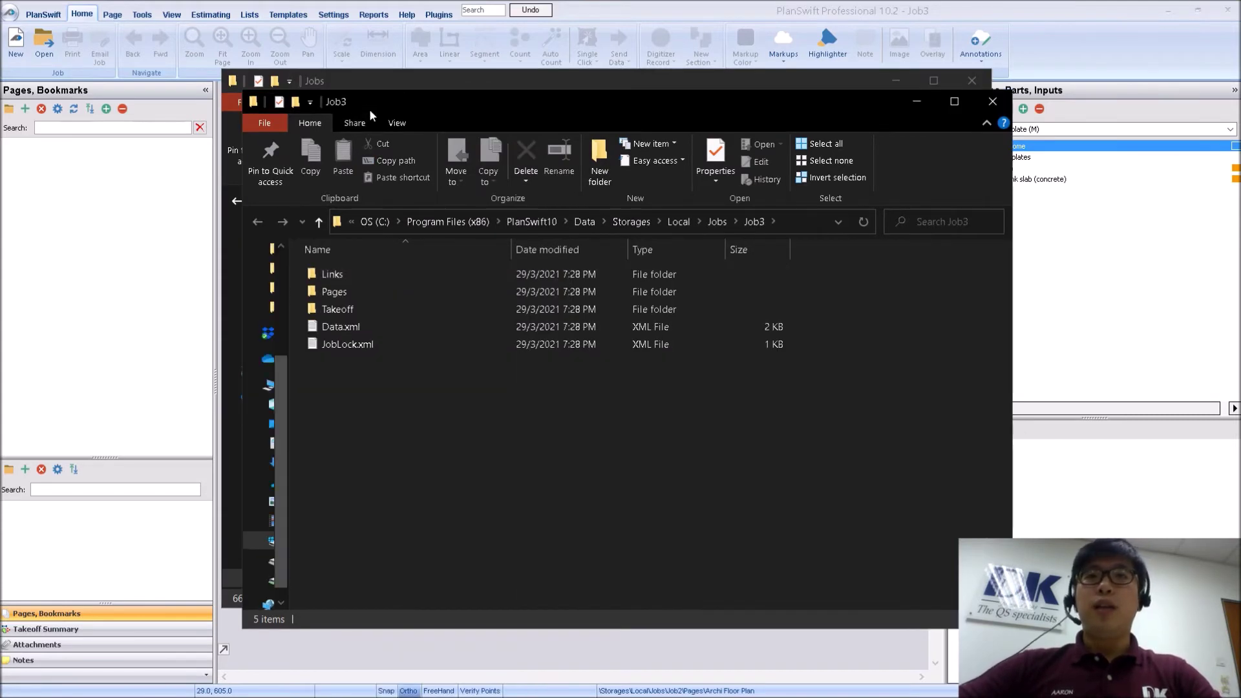
pyautogui.moveTo(370, 109); pyautogui.dragTo(151, 109)
pyautogui.moveTo(837, 91); pyautogui.dragTo(1056, 104)
pyautogui.doubleClick(558, 373)
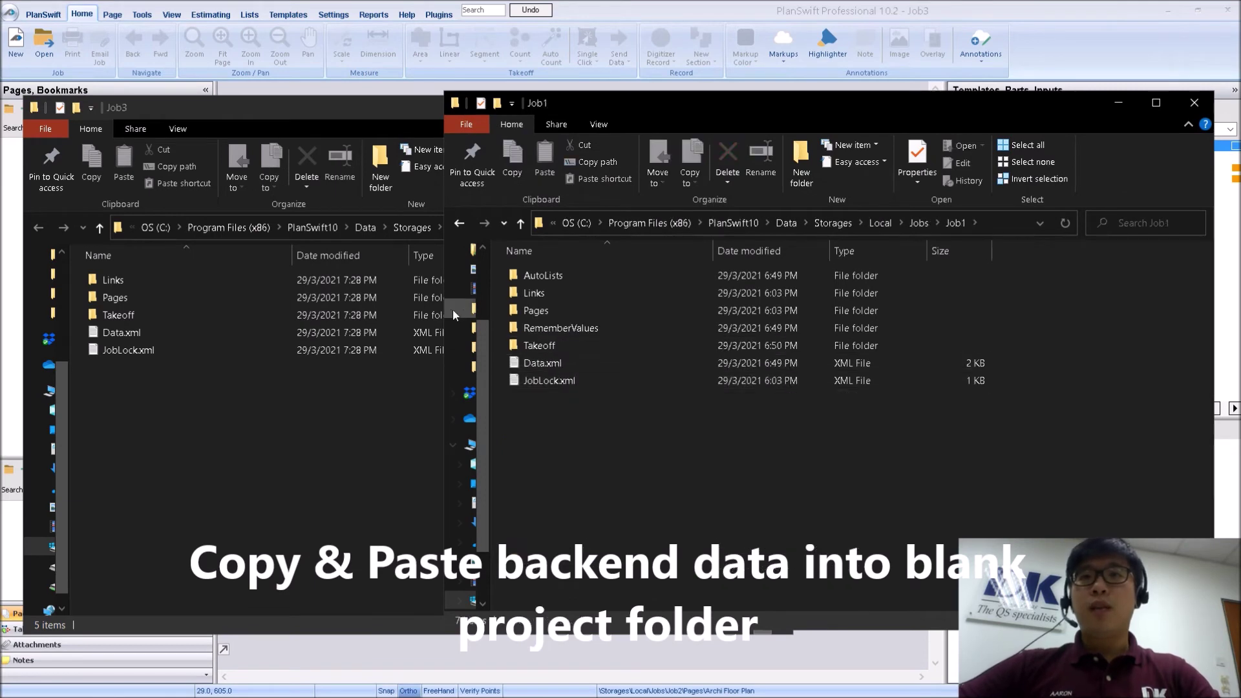
pyautogui.moveTo(453, 311); pyautogui.dragTo(640, 310)
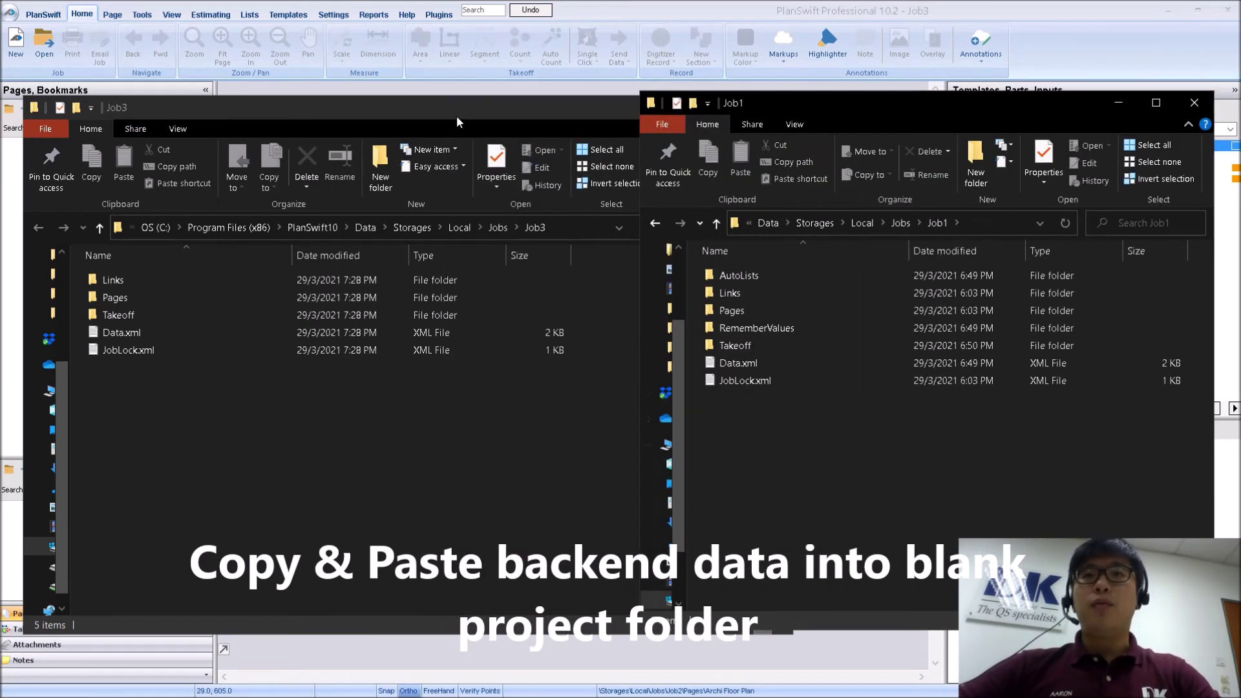
pyautogui.moveTo(456, 115); pyautogui.dragTo(438, 103)
pyautogui.moveTo(774, 304); pyautogui.dragTo(628, 317)
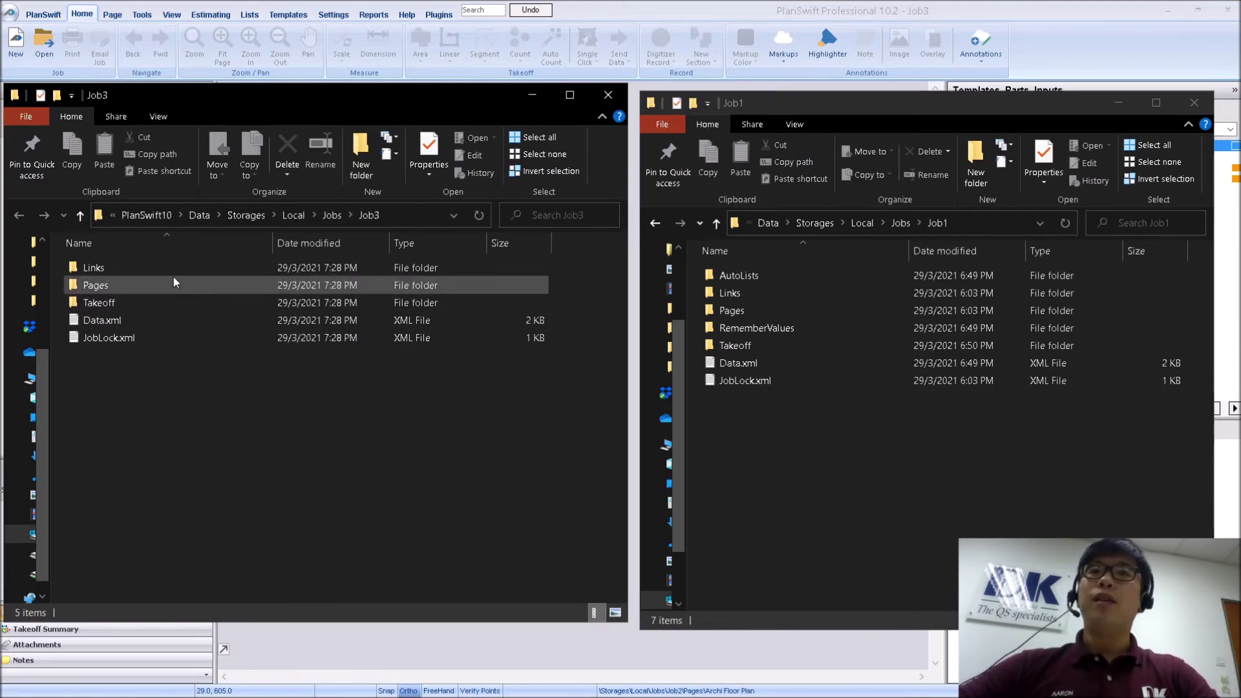
# Copy Job1's AutoLists and RememberValues folders into Job3
pyautogui.press('ctrl')
pyautogui.press('ctrl')
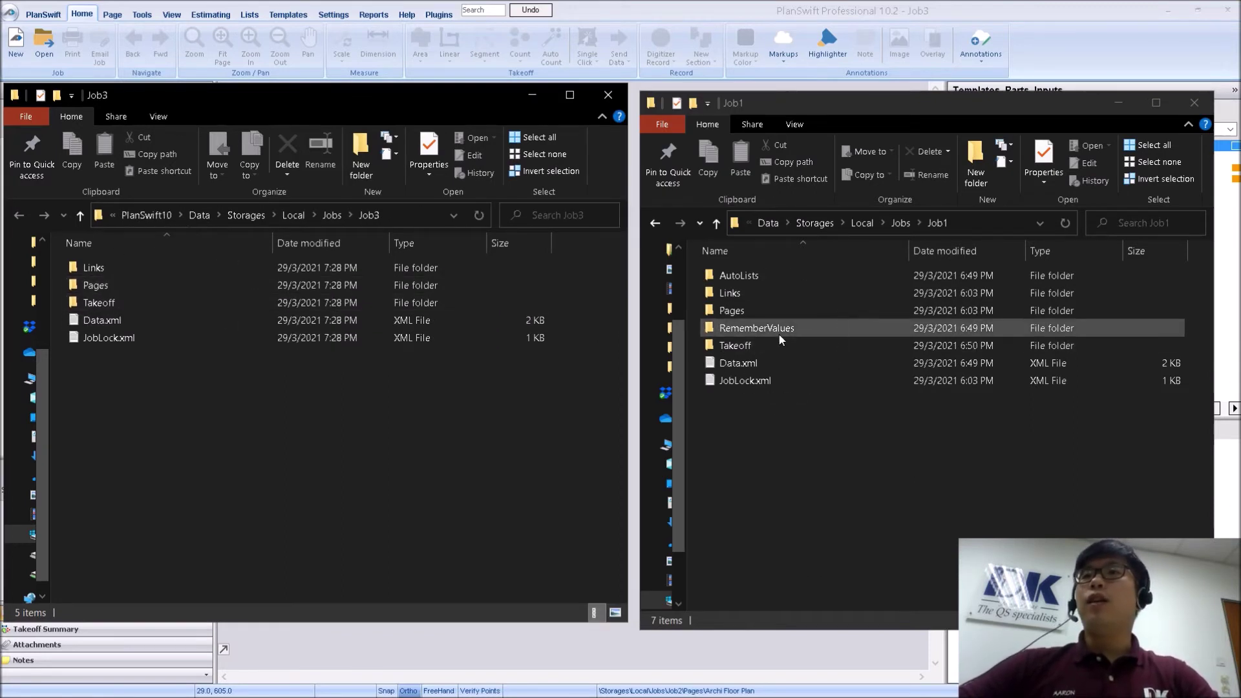
pyautogui.press('ctrl')
pyautogui.press('ctrl')
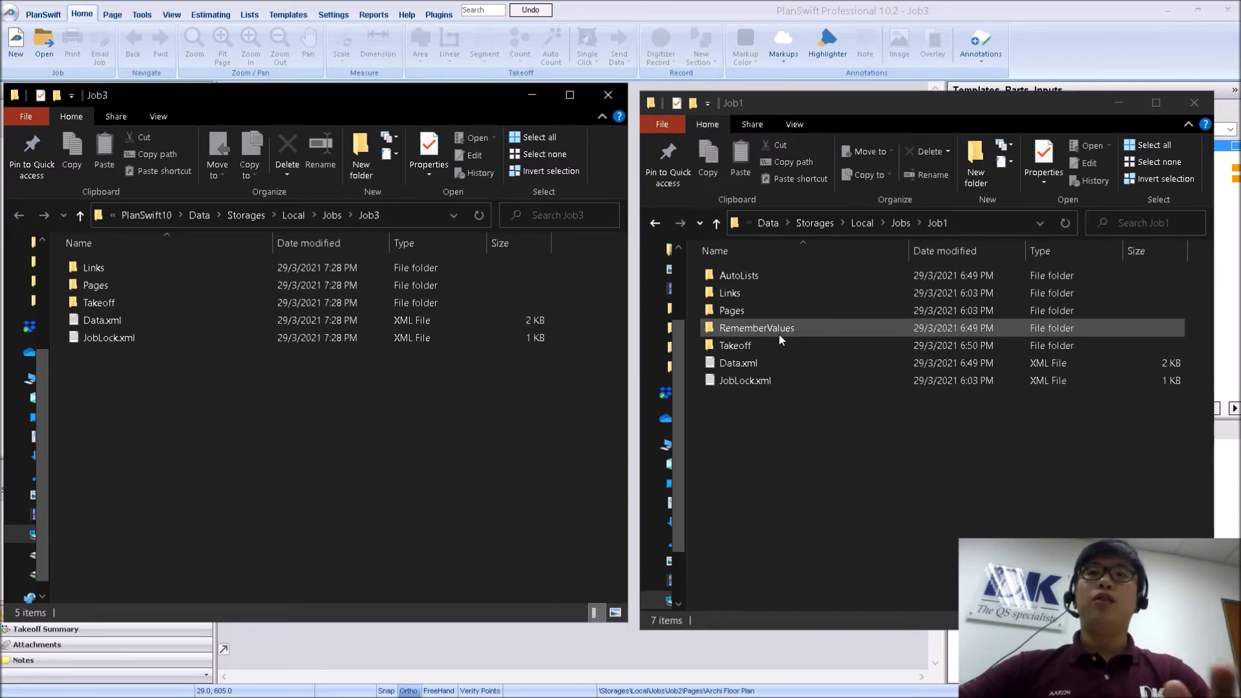
pyautogui.click(757, 275)
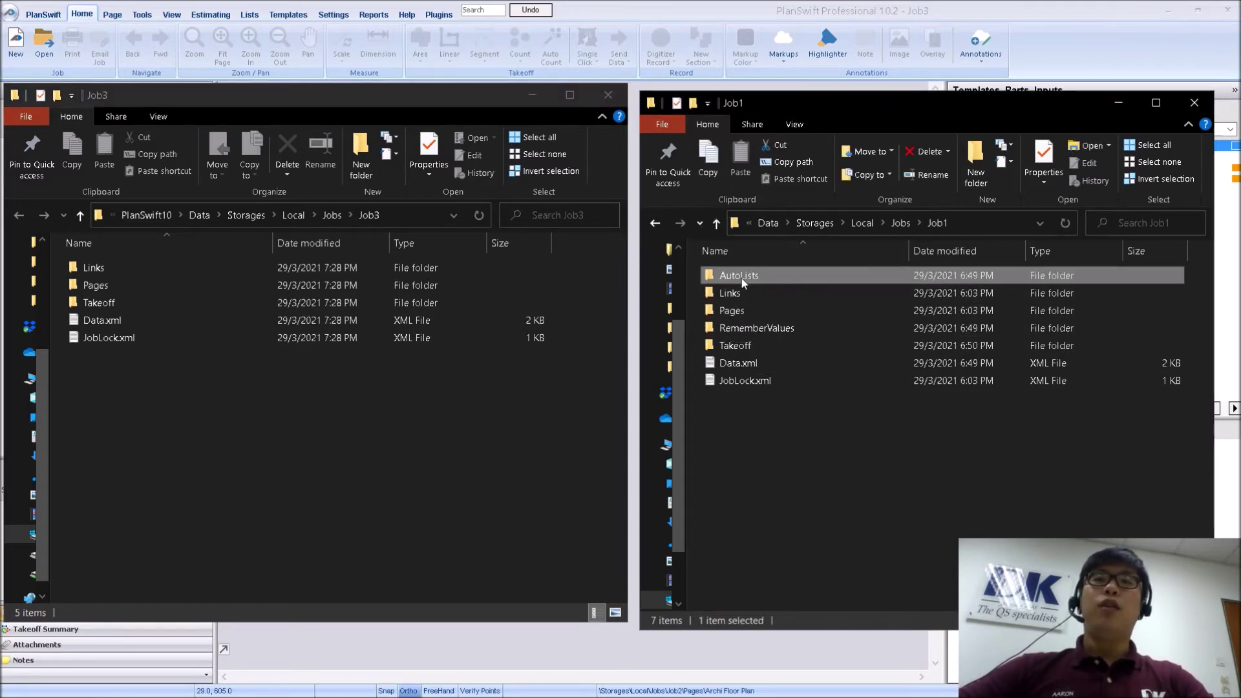
pyautogui.click(742, 329)
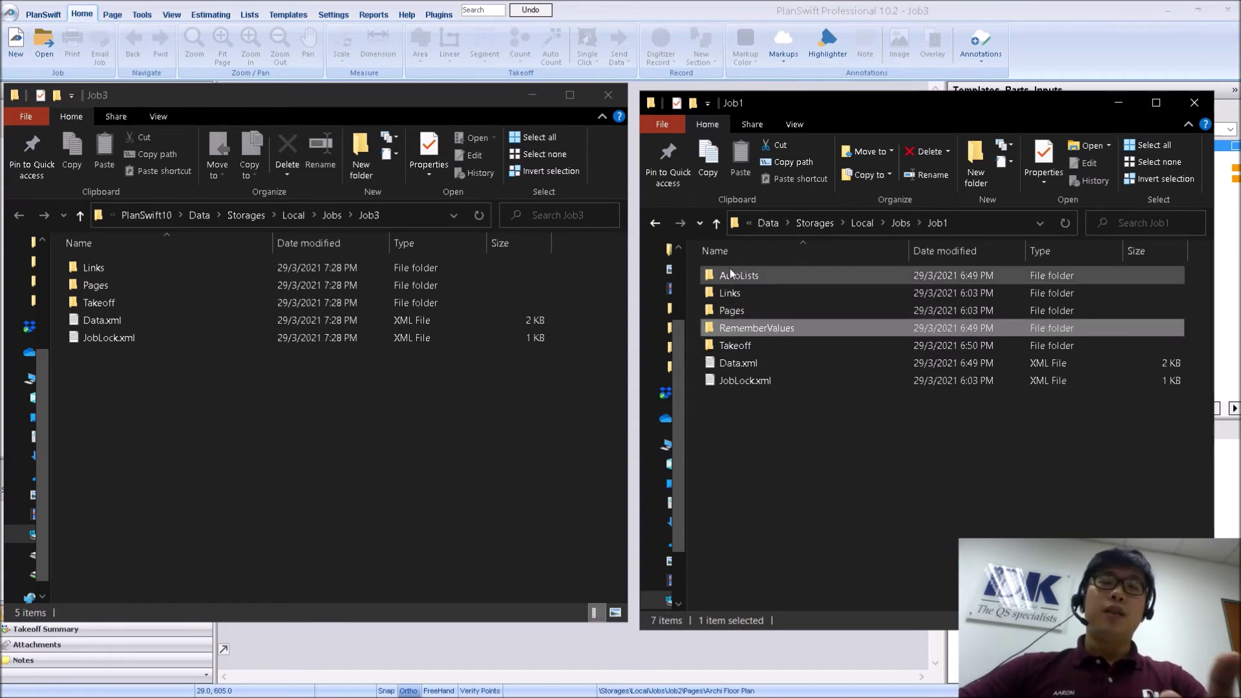
pyautogui.moveTo(731, 271)
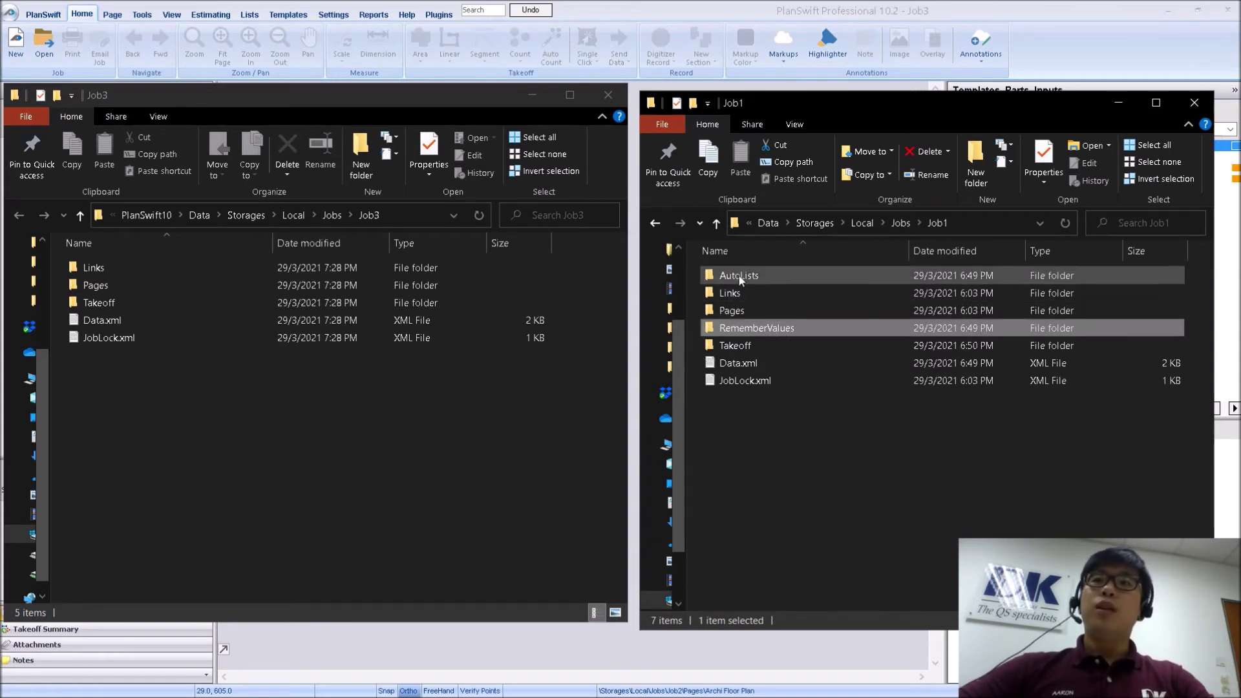
pyautogui.keyDown('ctrl'); pyautogui.click(738, 276); pyautogui.keyUp('ctrl')
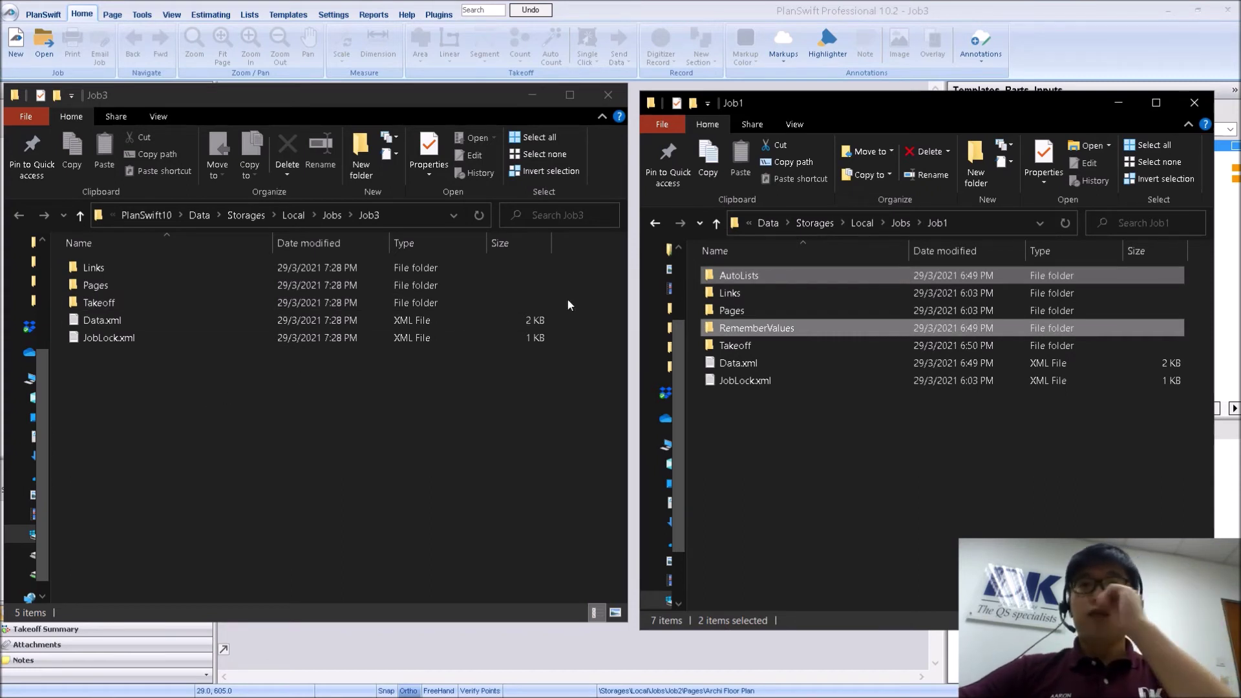
pyautogui.doubleClick(720, 275)
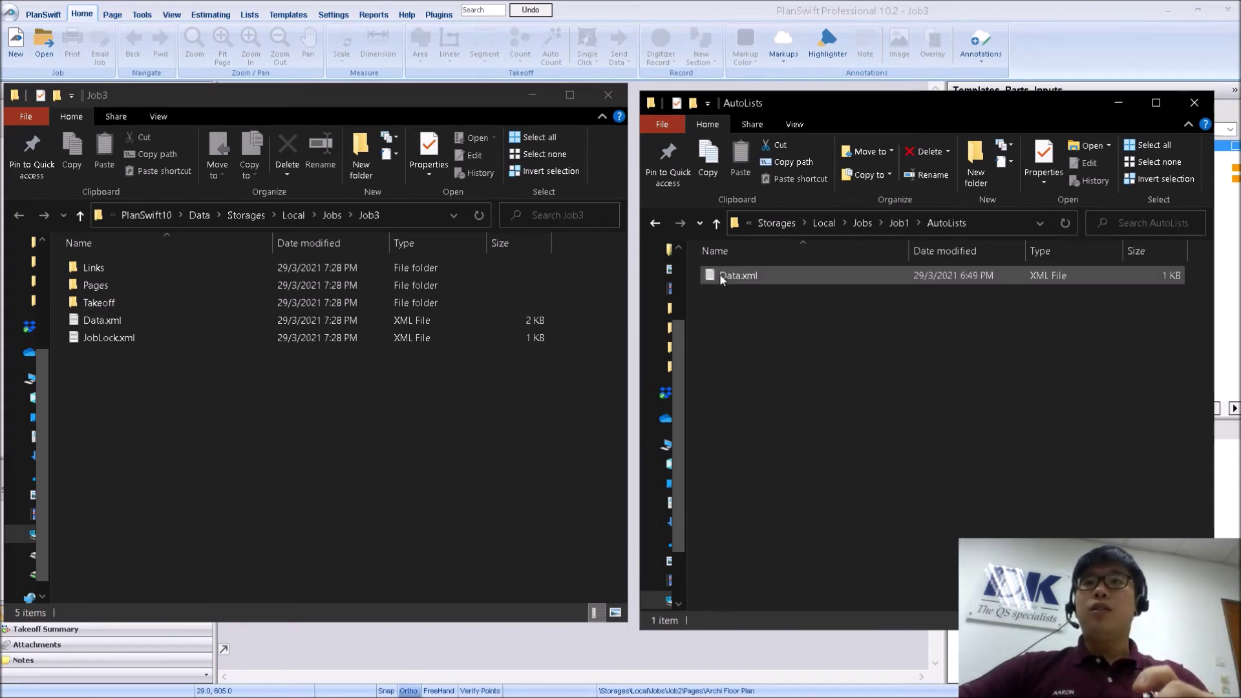
pyautogui.click(655, 227)
pyautogui.doubleClick(767, 320)
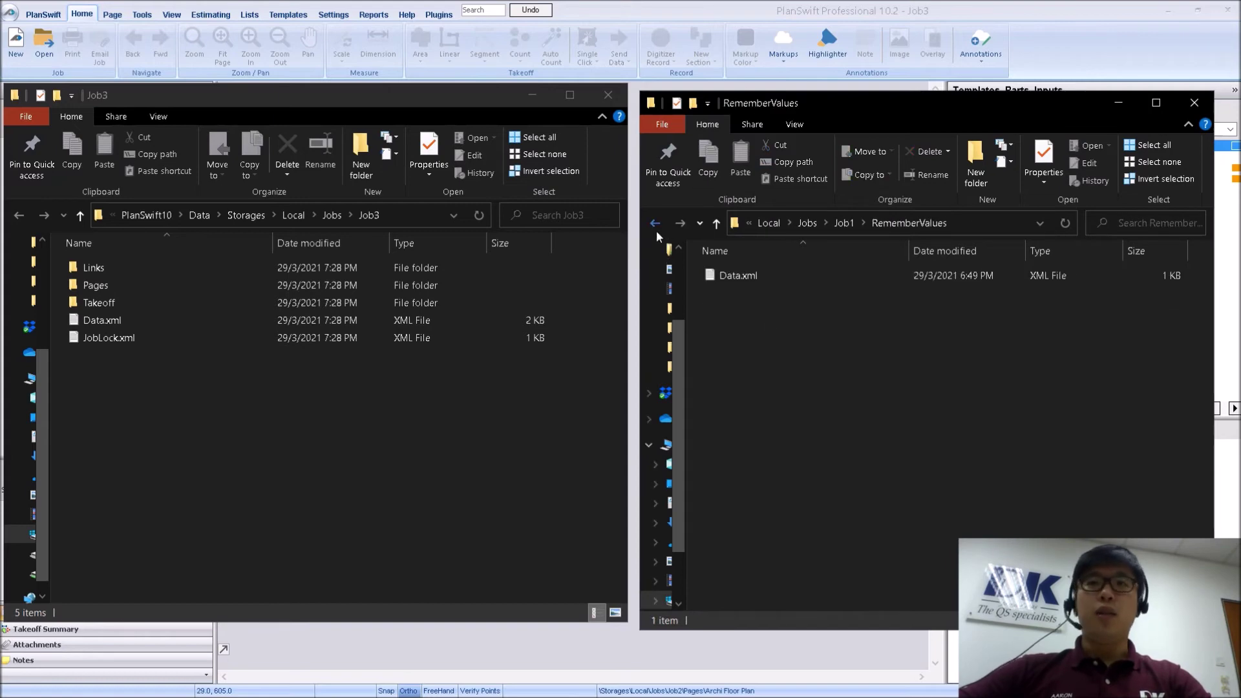
pyautogui.click(656, 227)
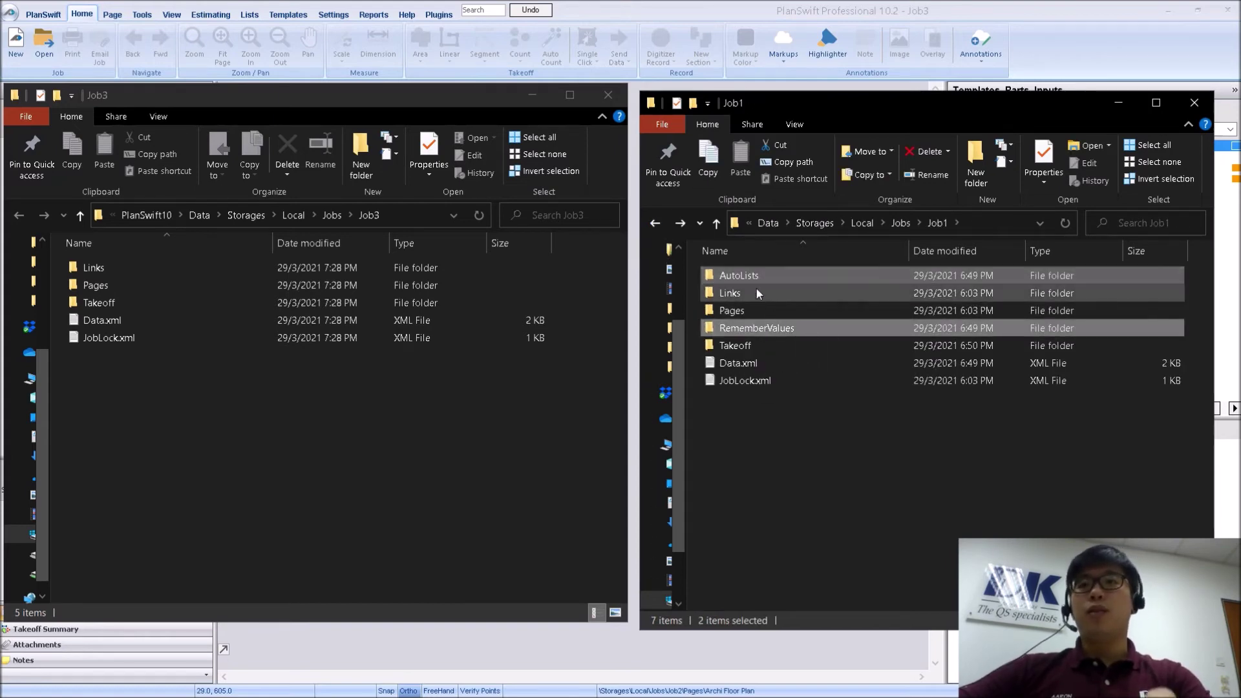
pyautogui.click(254, 440)
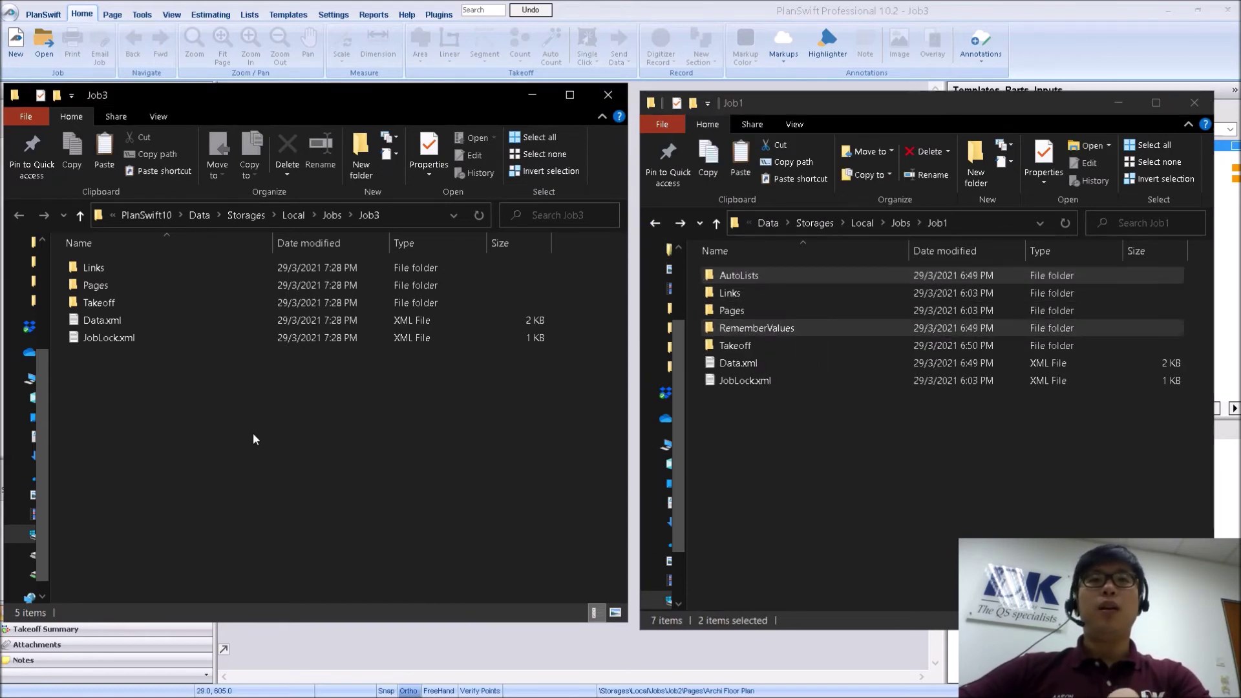
pyautogui.hotkey('ctrl', 'v')
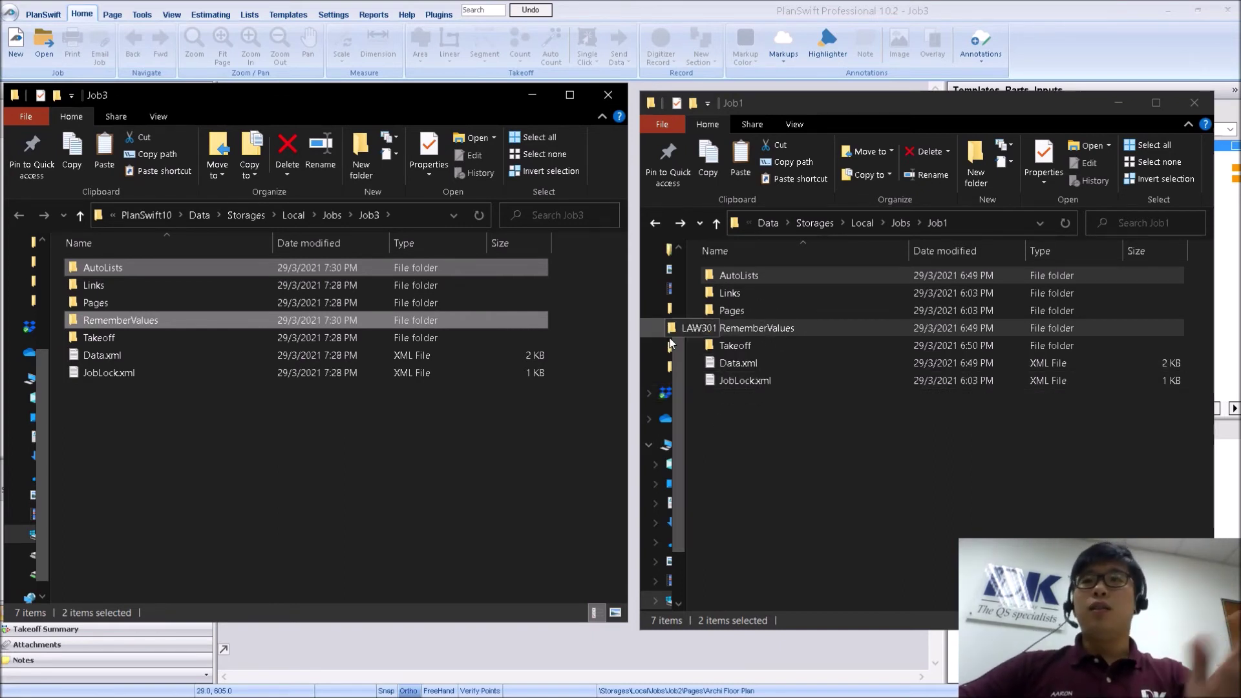
# Copy the Canopy Plan page folder from Job1\Pages into Job3\Pages
pyautogui.click(104, 304)
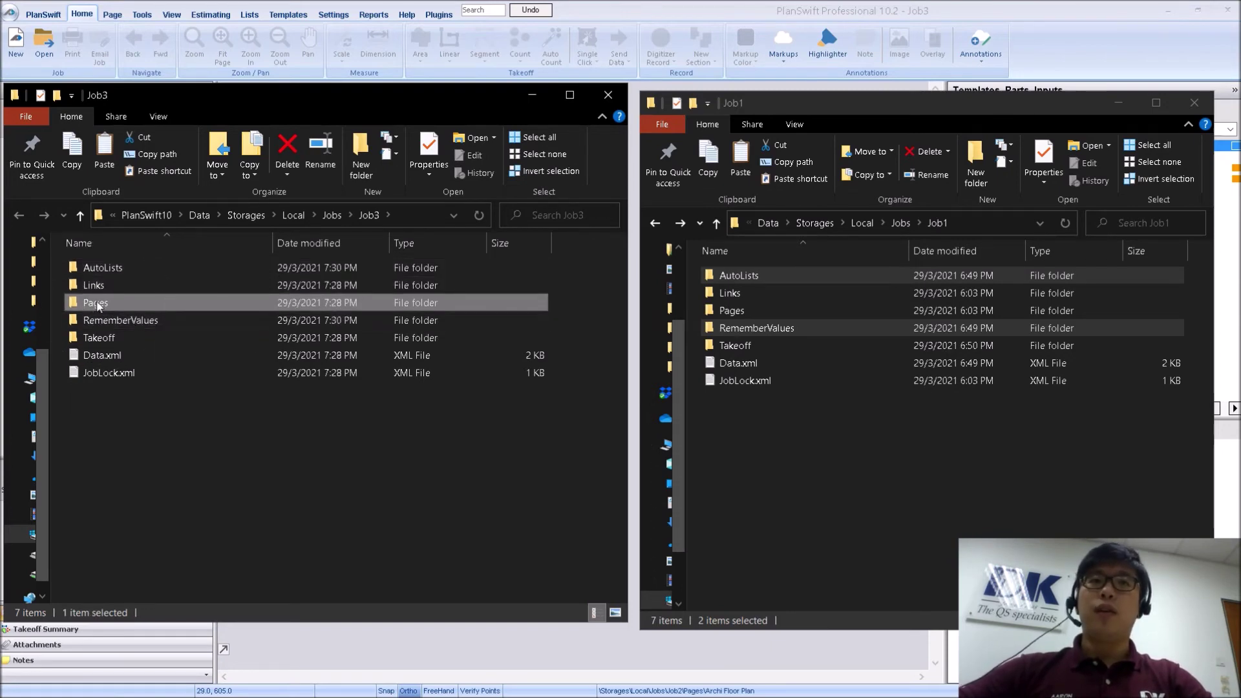
pyautogui.doubleClick(98, 303)
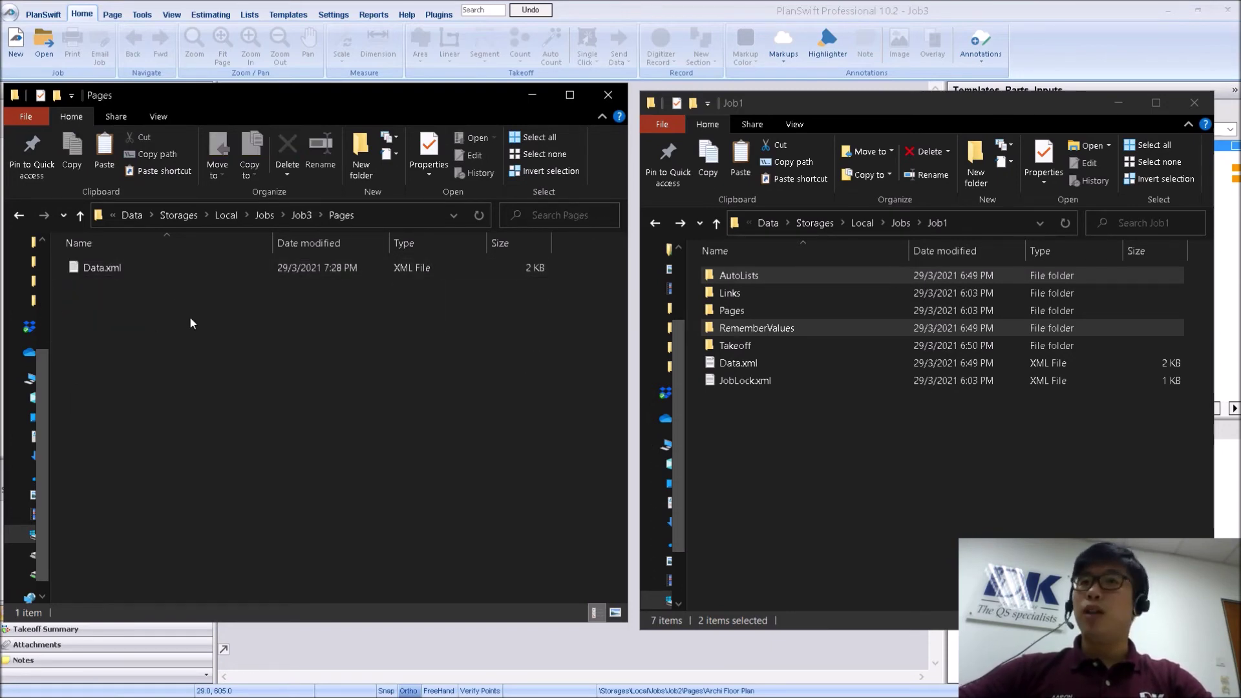
pyautogui.click(774, 452)
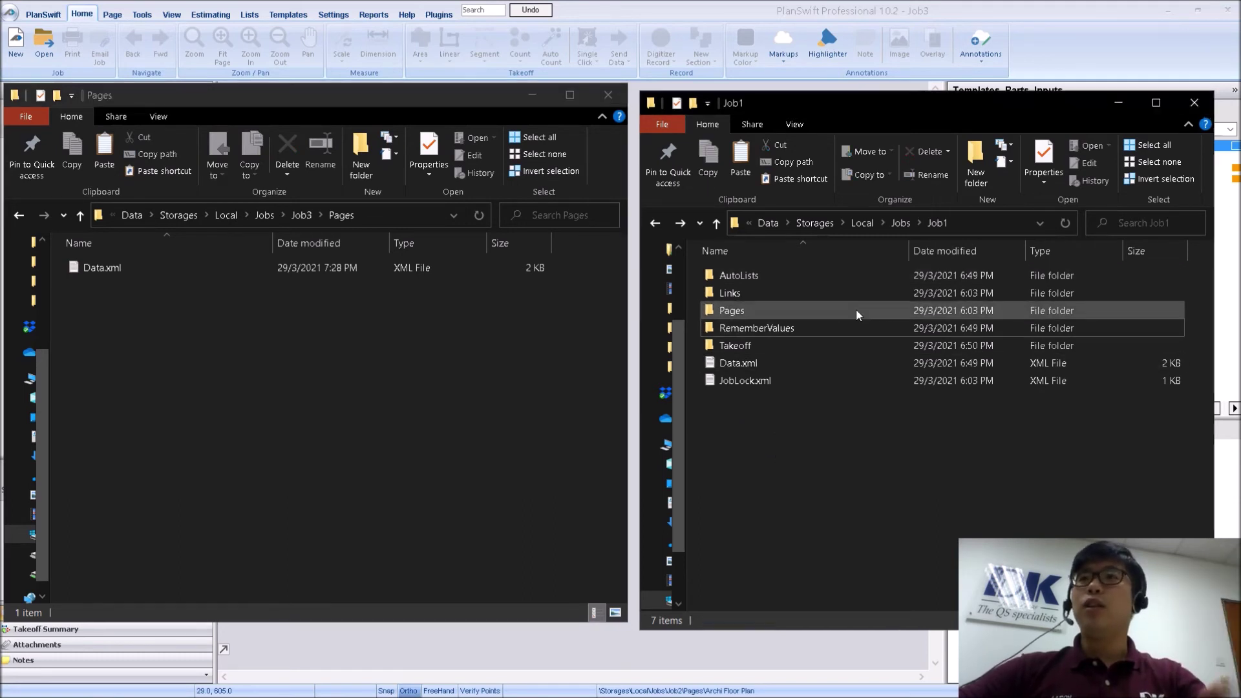
pyautogui.doubleClick(779, 309)
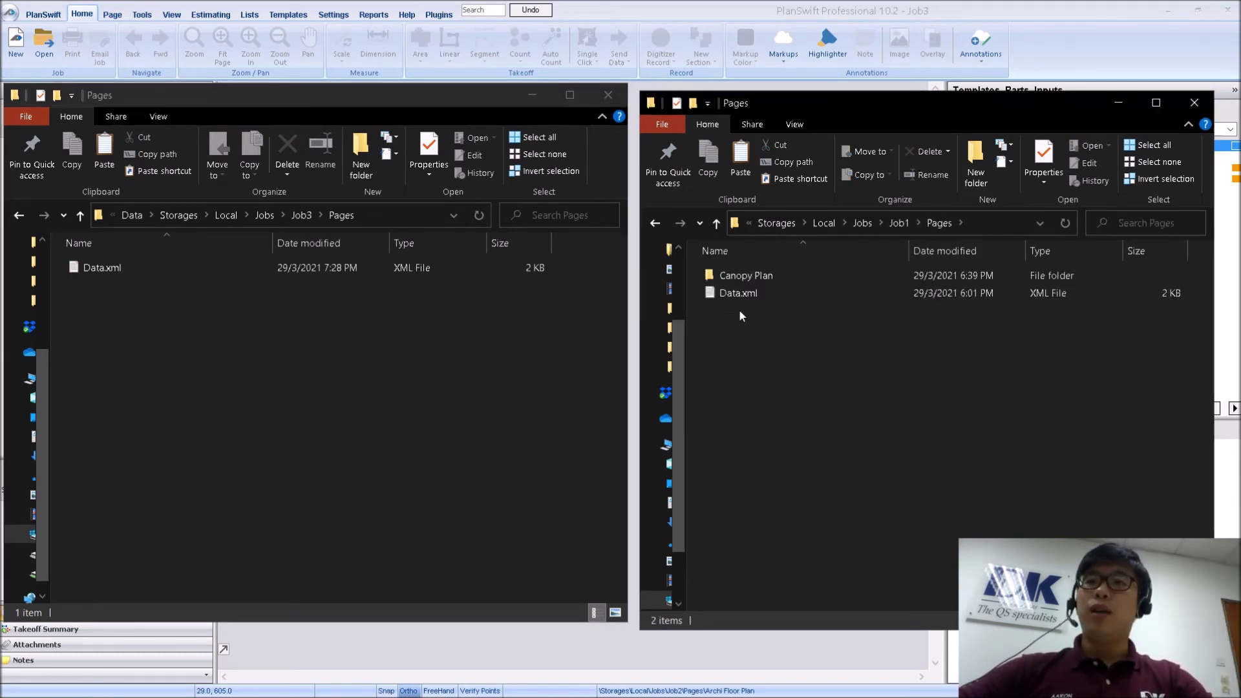
pyautogui.click(755, 278)
pyautogui.moveTo(755, 278); pyautogui.dragTo(289, 346)
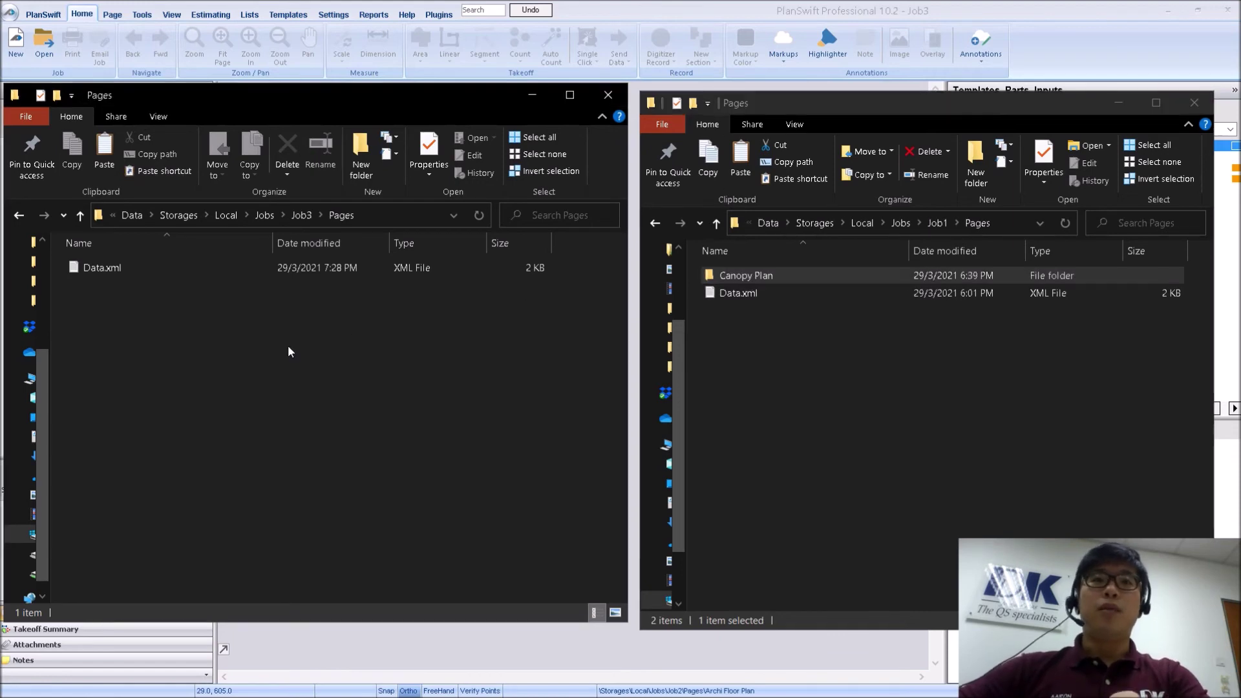
pyautogui.click(19, 215)
# Copy takeoffs SB1, SB4 and SB5 from Job1\Takeoff into Job3\Takeoff
pyautogui.click(643, 249)
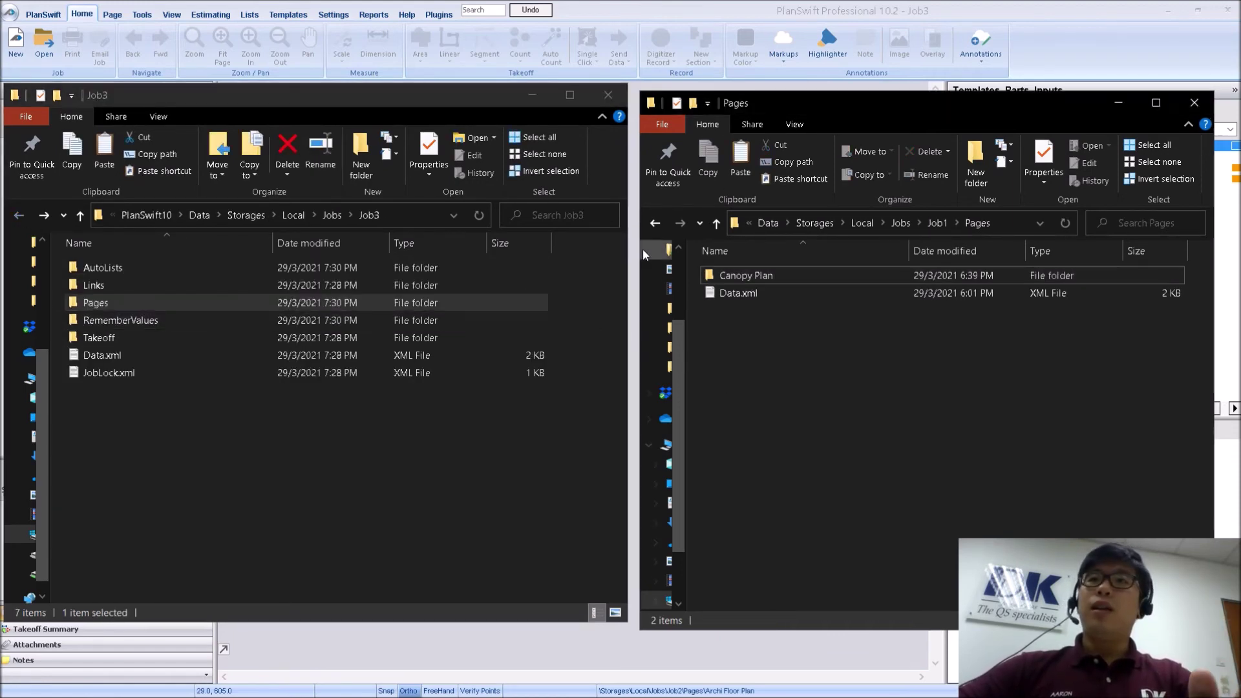
pyautogui.click(655, 223)
pyautogui.doubleClick(751, 347)
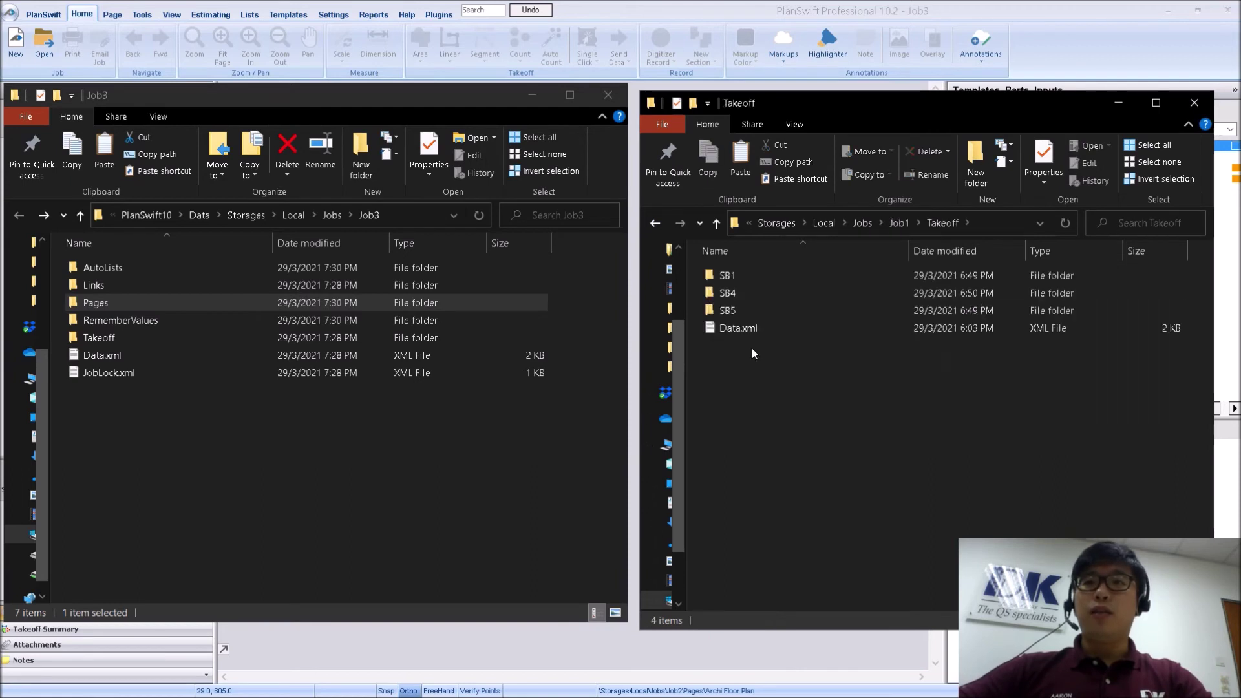
pyautogui.doubleClick(129, 339)
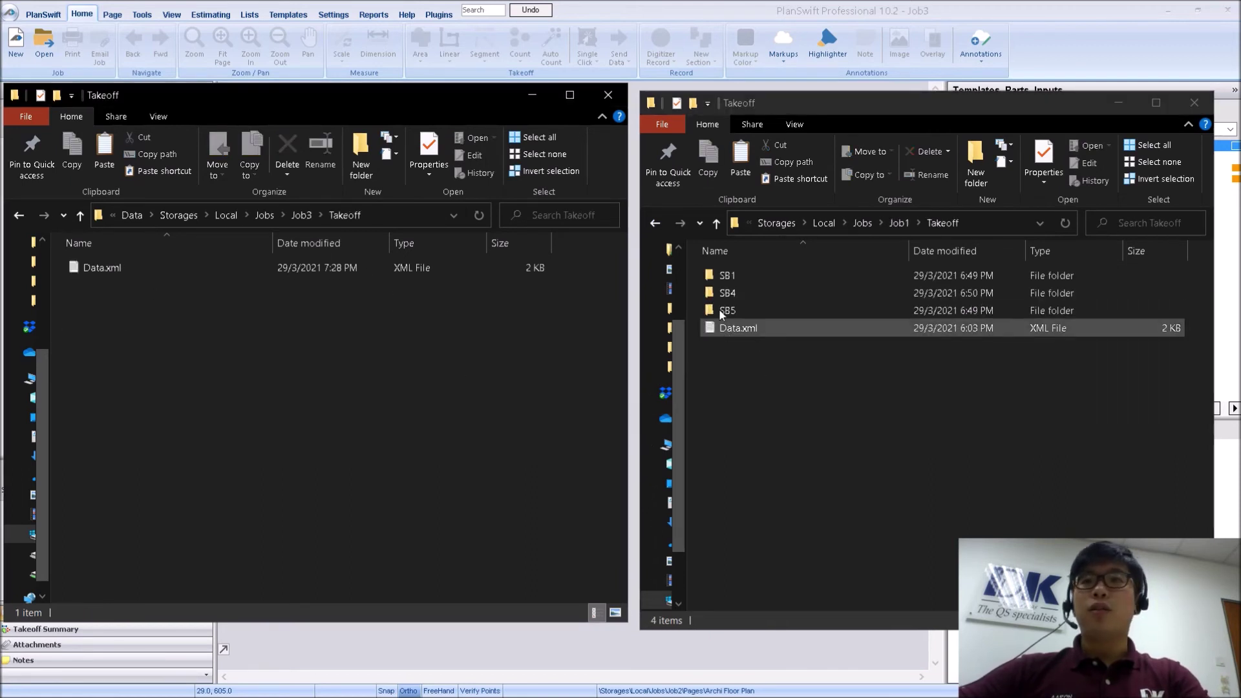
pyautogui.click(728, 276)
pyautogui.keyDown('shift'); pyautogui.click(740, 309); pyautogui.keyUp('shift')
pyautogui.click(315, 388)
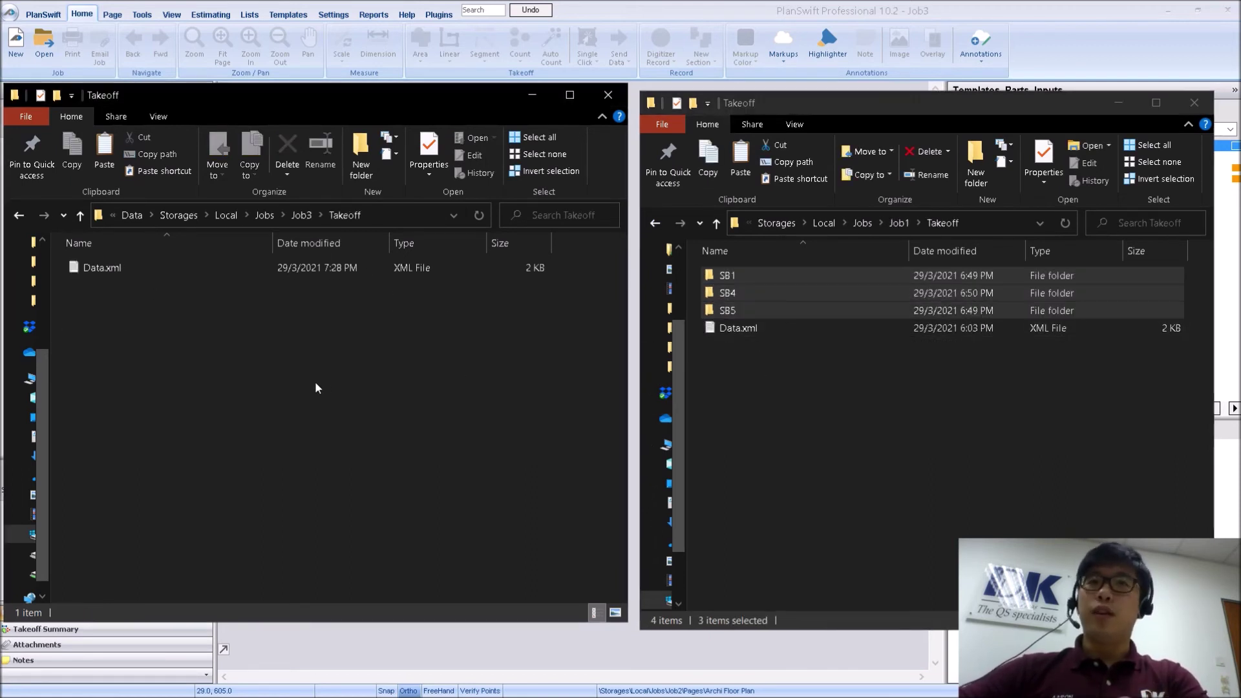
pyautogui.hotkey('ctrl', 'v')
pyautogui.click(18, 216)
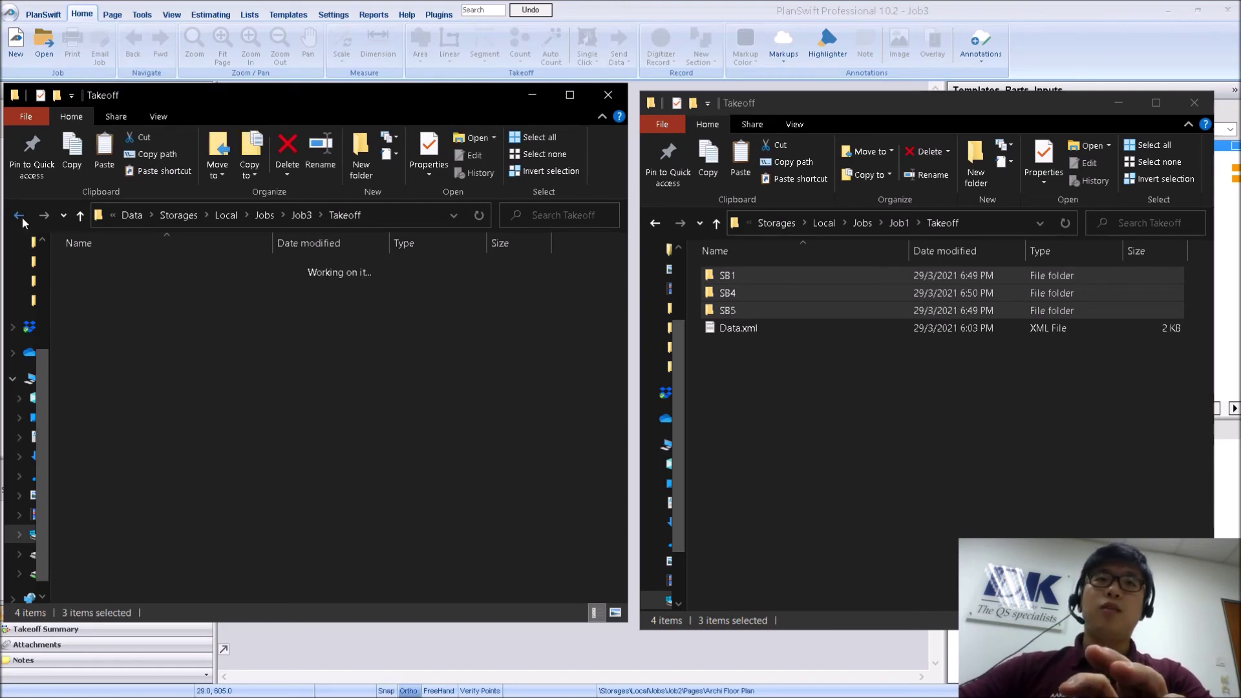
pyautogui.click(835, 363)
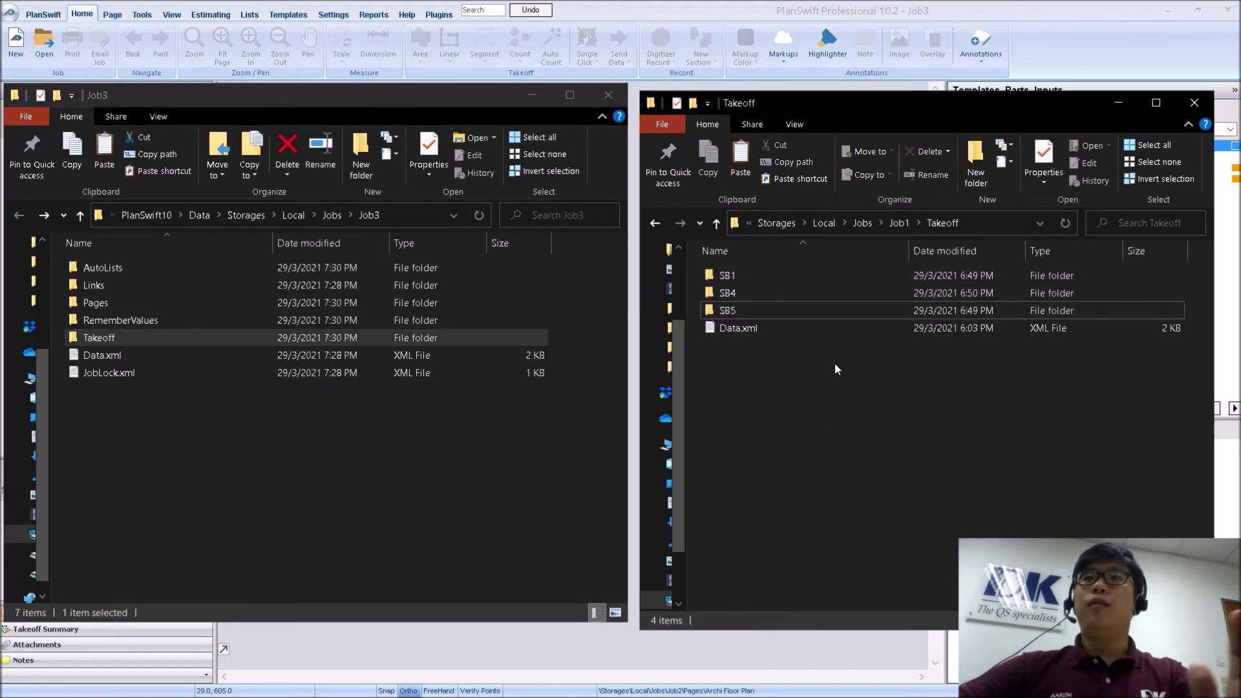
pyautogui.click(655, 225)
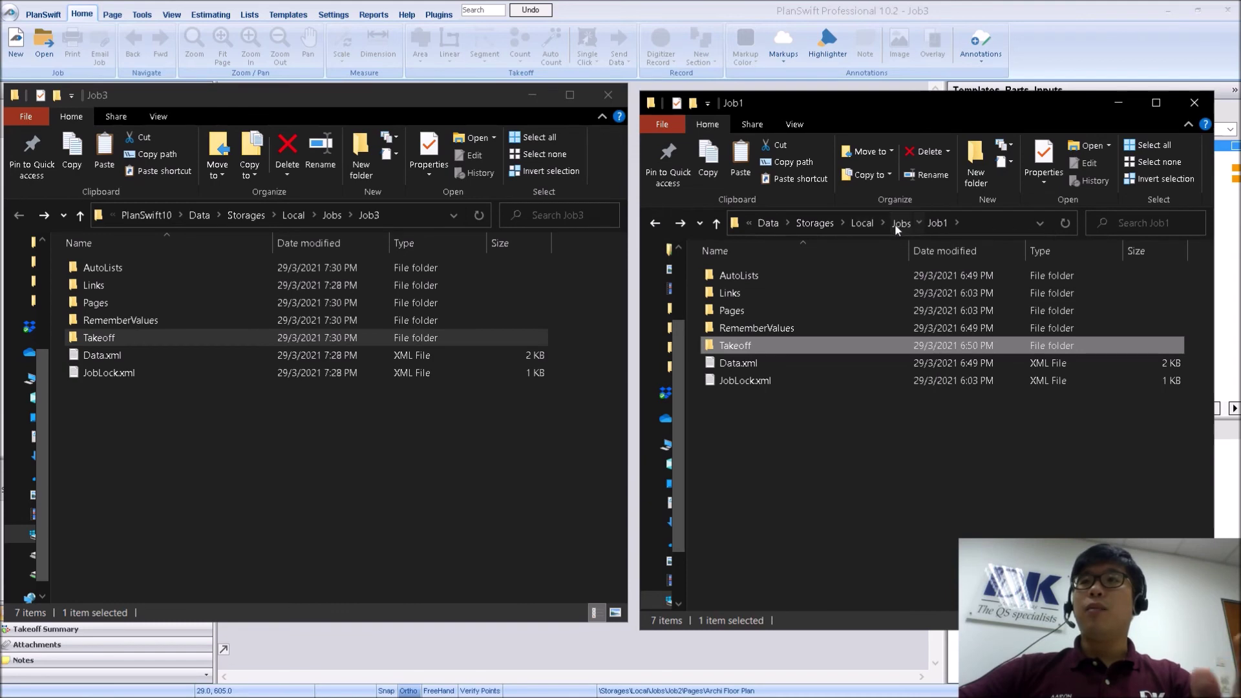
# Copy the Archi Floor Plan page folder from Job2\Pages into Job3\Pages
pyautogui.click(901, 225)
pyautogui.scroll(-5, 776, 420)
pyautogui.click(748, 393)
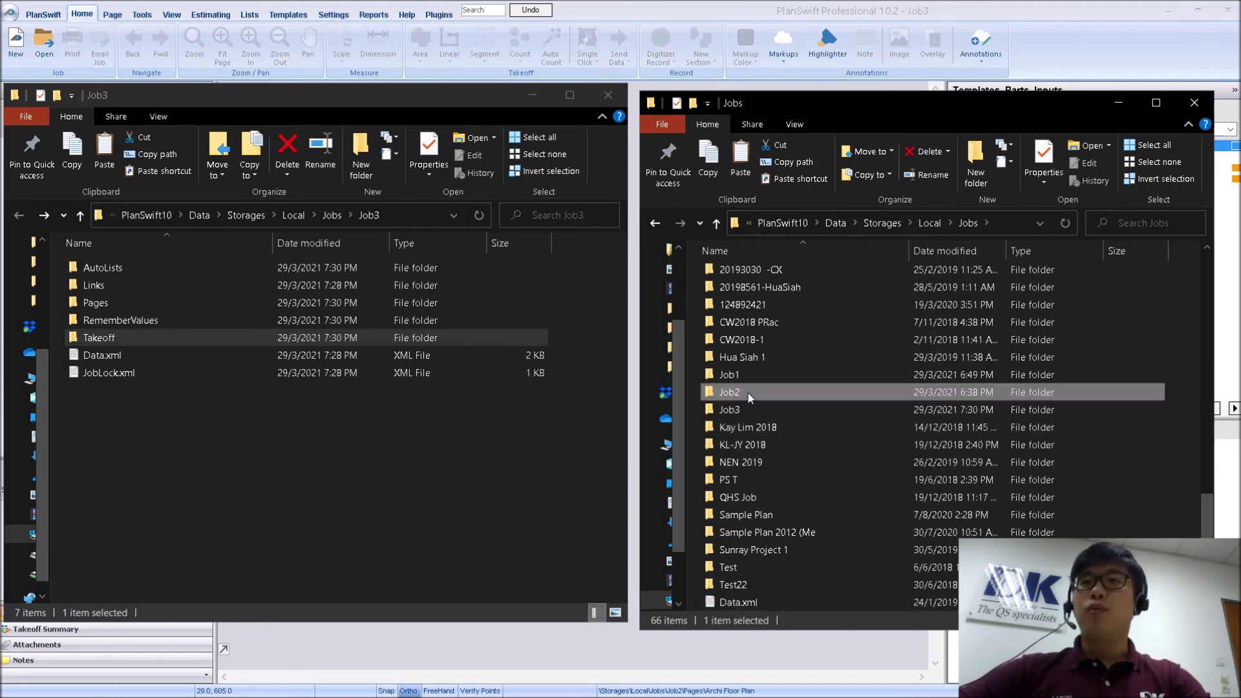
pyautogui.doubleClick(748, 392)
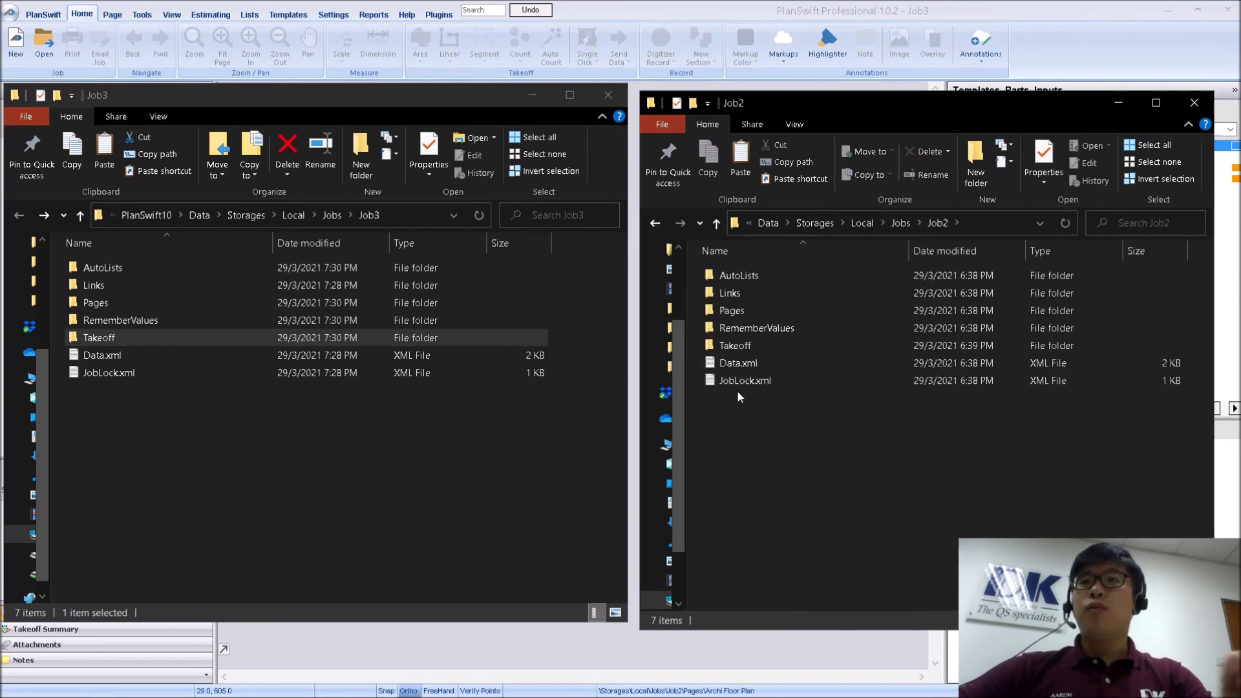
pyautogui.doubleClick(725, 311)
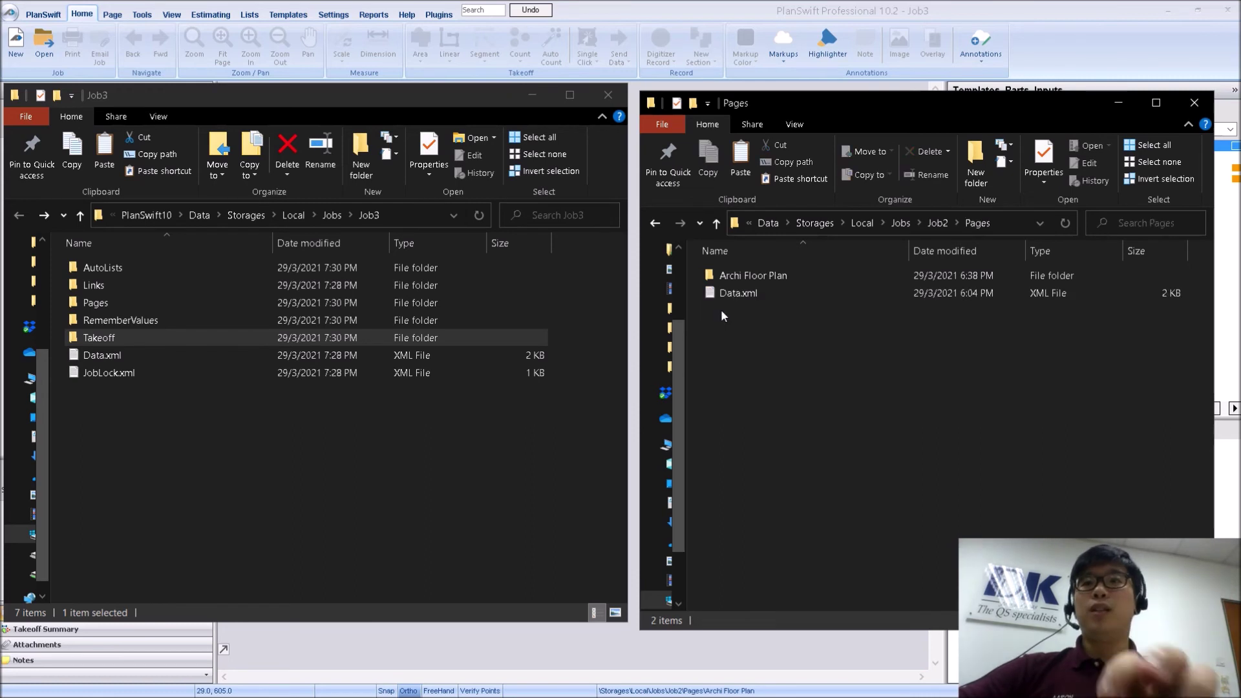
pyautogui.click(97, 304)
pyautogui.doubleClick(98, 309)
pyautogui.click(749, 277)
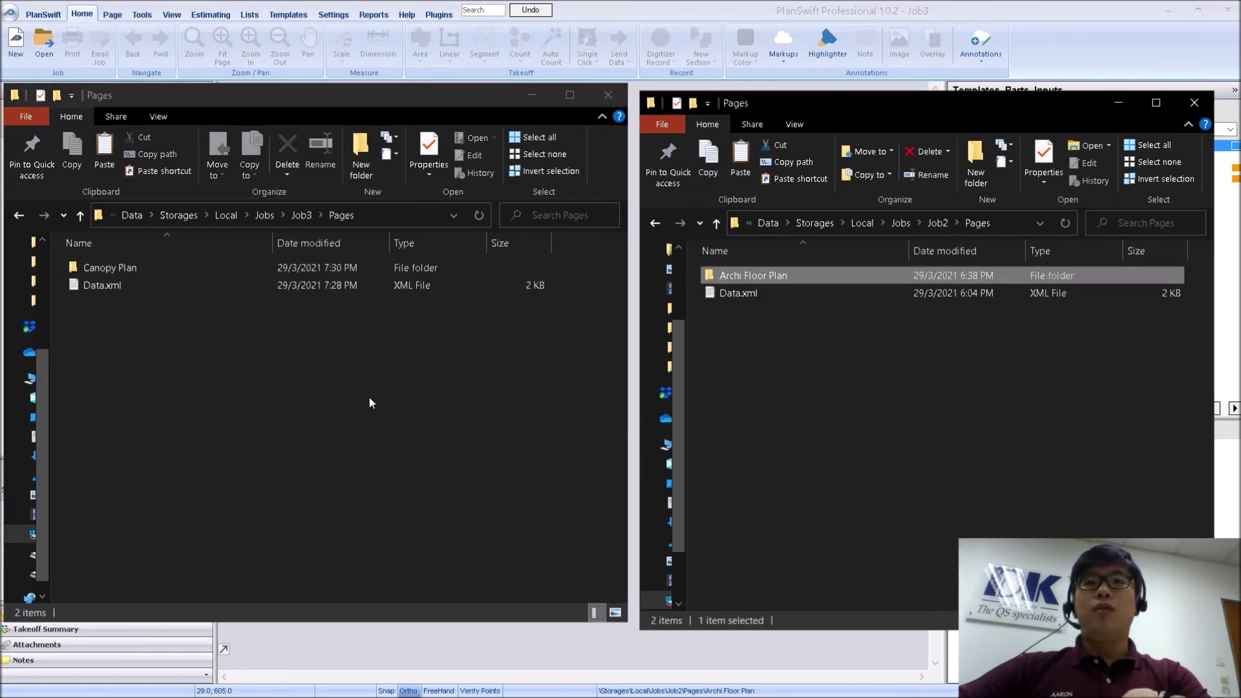
pyautogui.click(368, 396)
pyautogui.hotkey('ctrl', 'v')
pyautogui.click(24, 217)
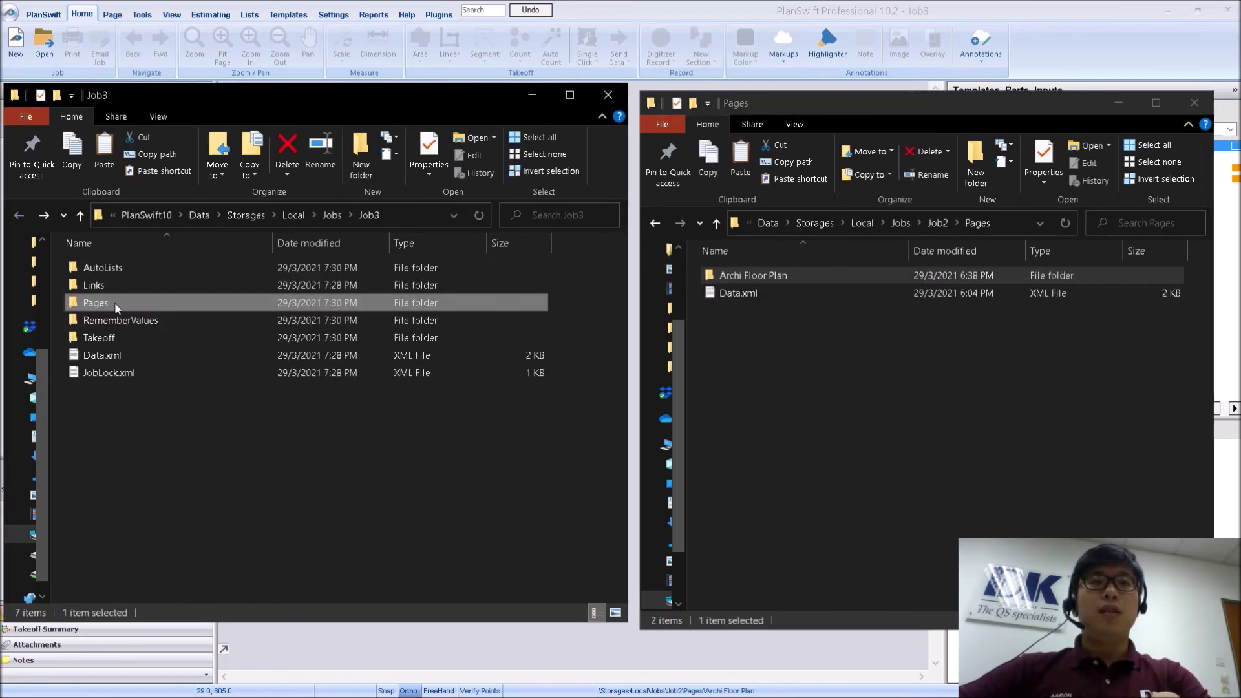
# Copy takeoffs FF05 and FF06 from Job2\Takeoff into Job3\Takeoff
pyautogui.doubleClick(112, 339)
pyautogui.click(701, 340)
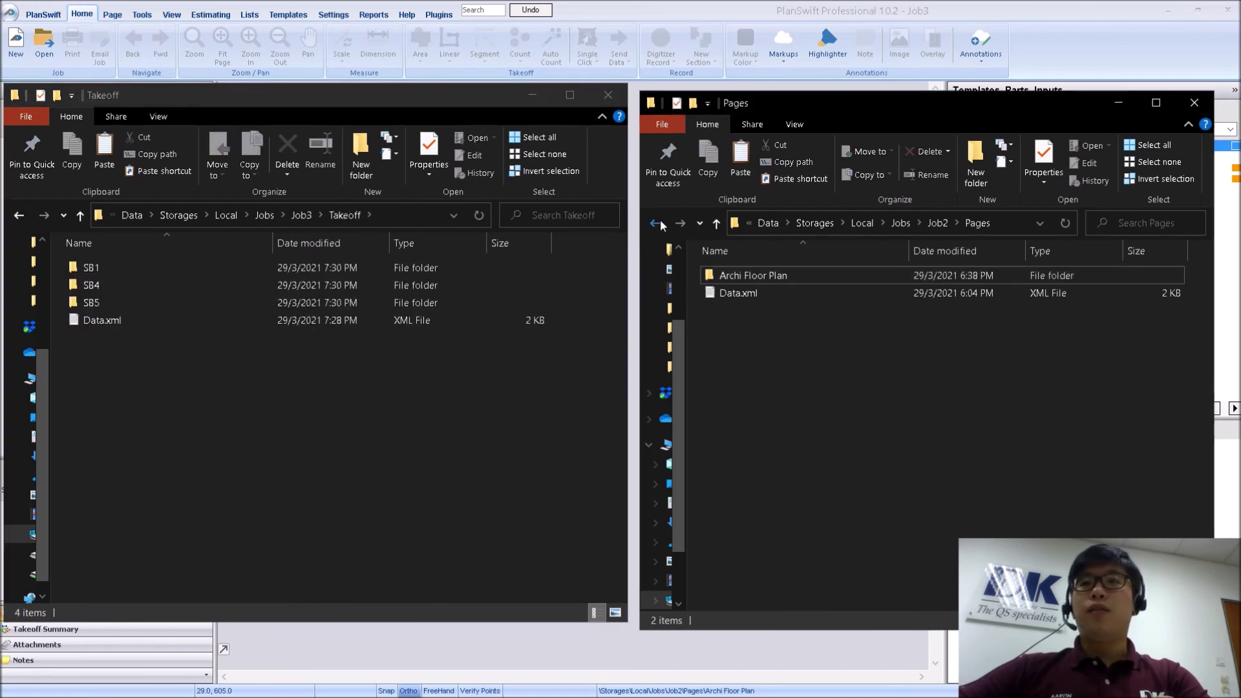
pyautogui.press('BackSpace')
pyautogui.doubleClick(735, 346)
pyautogui.click(735, 276)
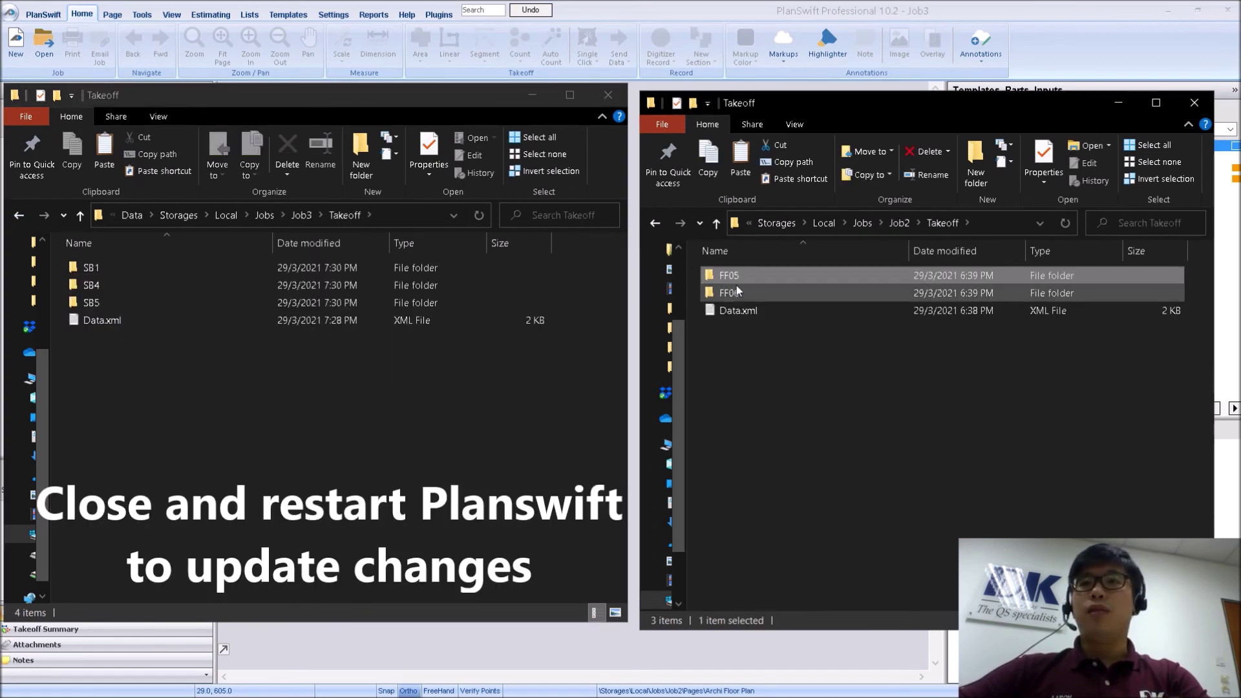
pyautogui.keyDown('shift'); pyautogui.click(737, 290); pyautogui.keyUp('shift')
pyautogui.hotkey('ctrl', 'c')
pyautogui.click(297, 430)
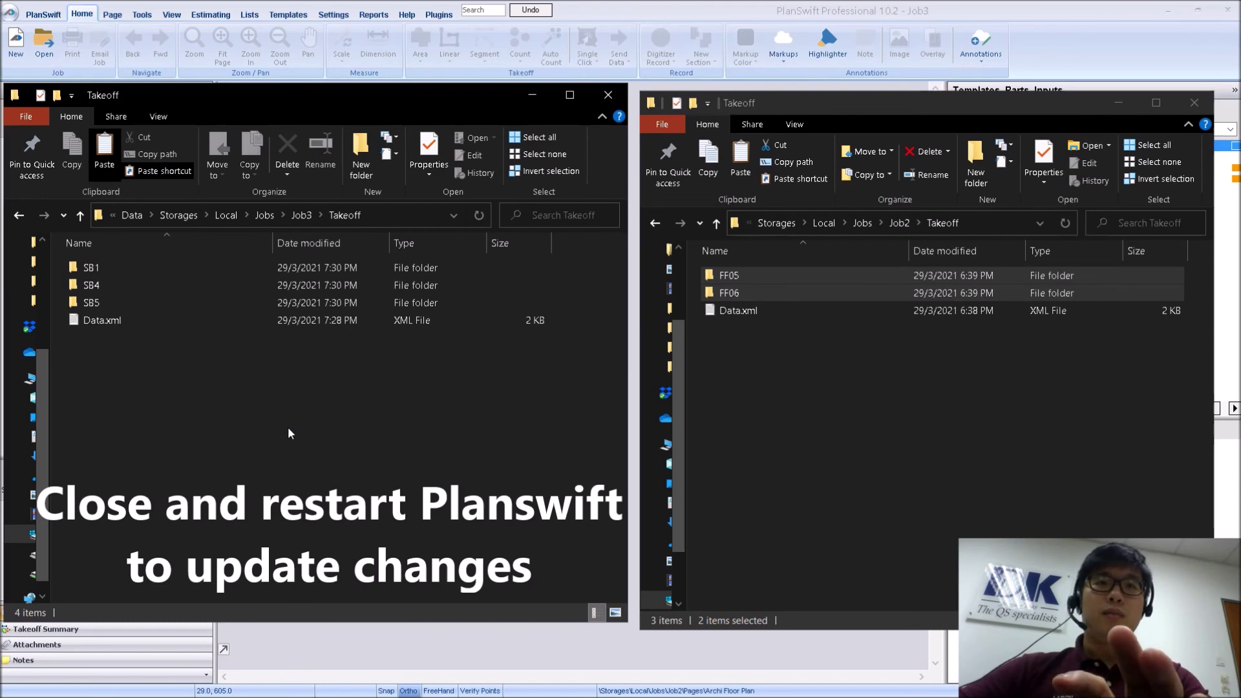
pyautogui.hotkey('ctrl', 'v')
pyautogui.click(27, 218)
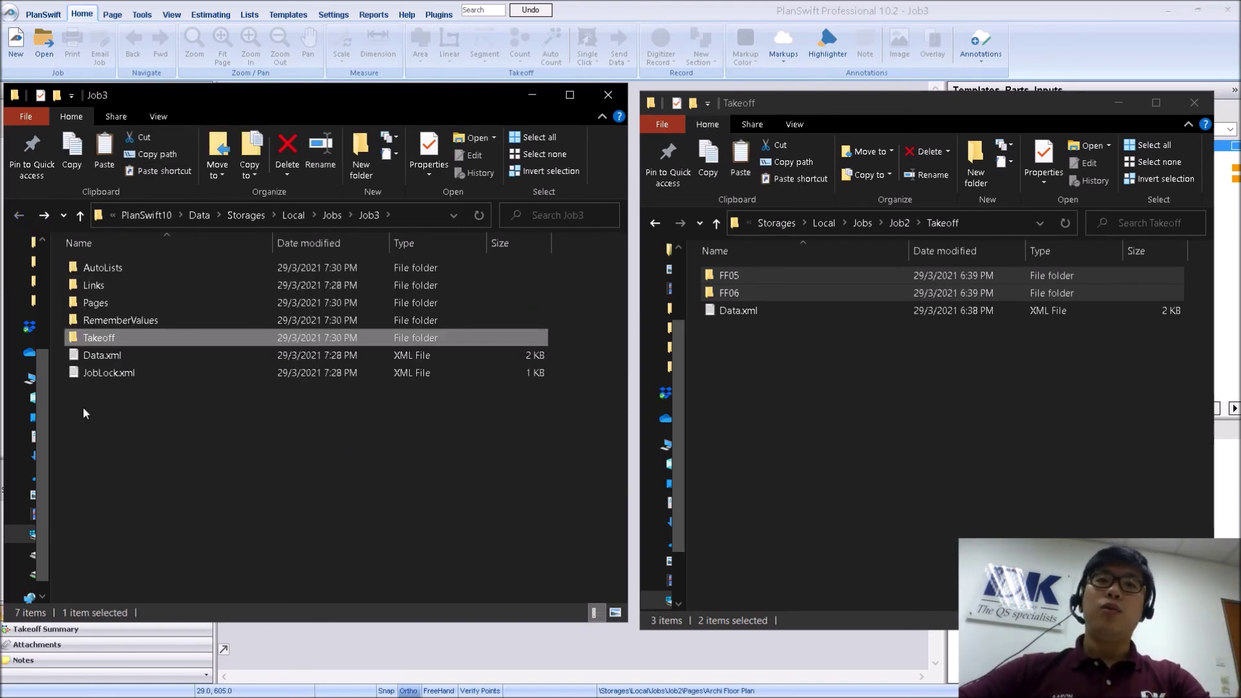
# Reopen Job3 and view Canopy Plan (SB5, SB4) and Archi Floor Plan (FF05, FF06)
pyautogui.click(1157, 103)
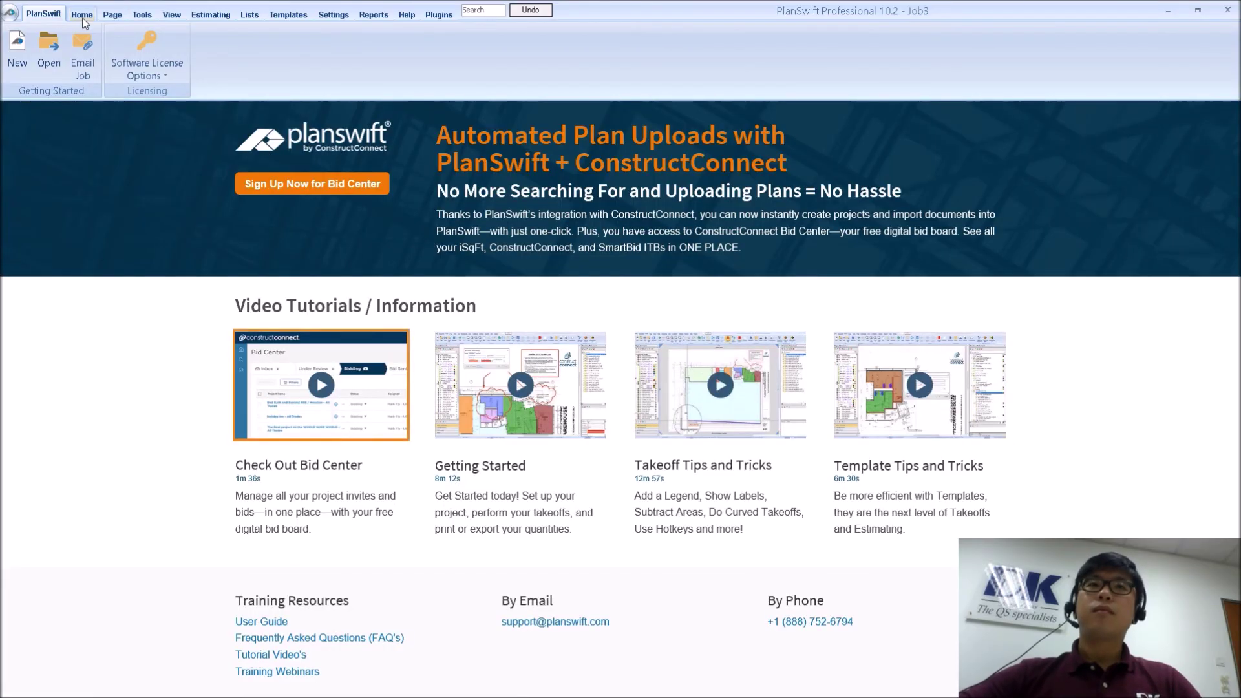
pyautogui.click(81, 17)
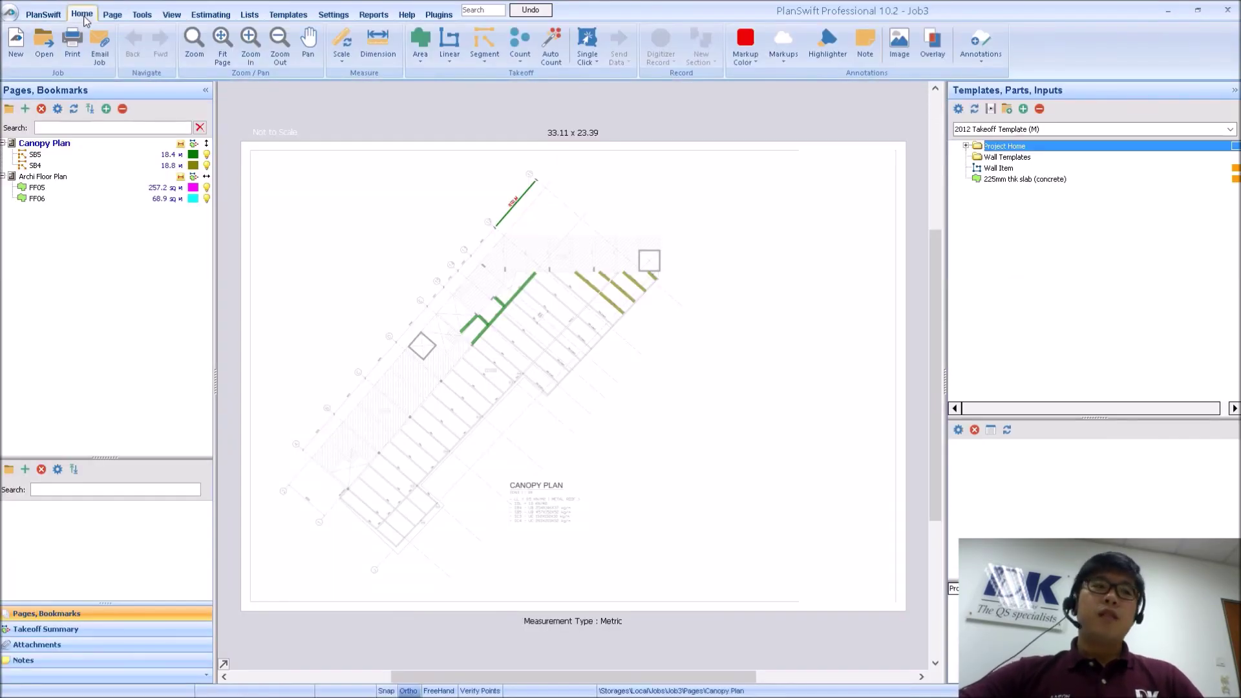